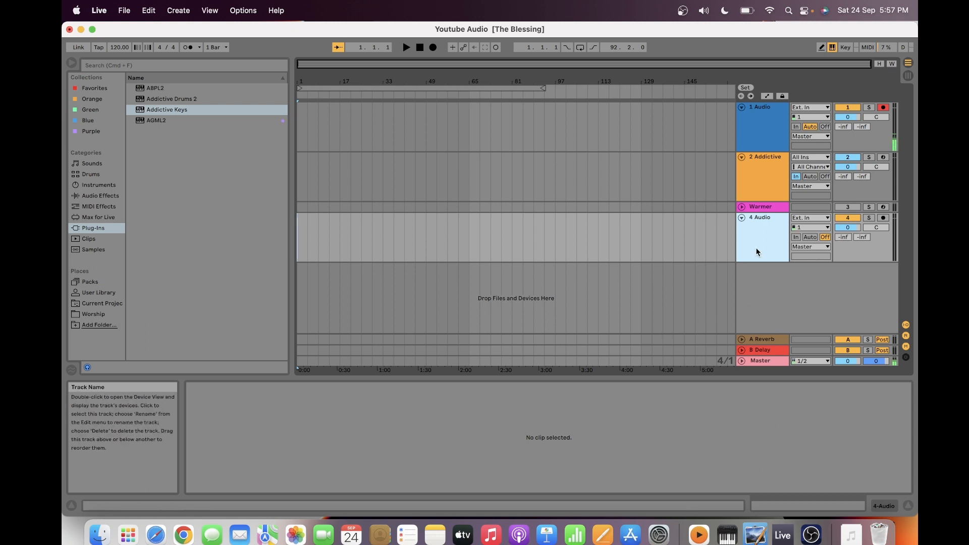
- Switch to Finder and copy the WAF.mp3 file from the Part 37 Convert Audio to MIDI folder
click(100, 536)
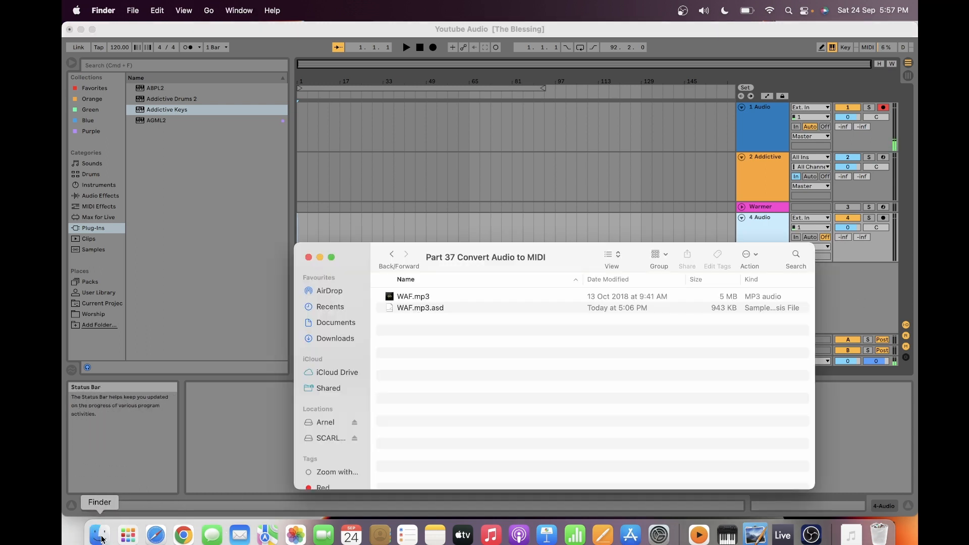
click(395, 296)
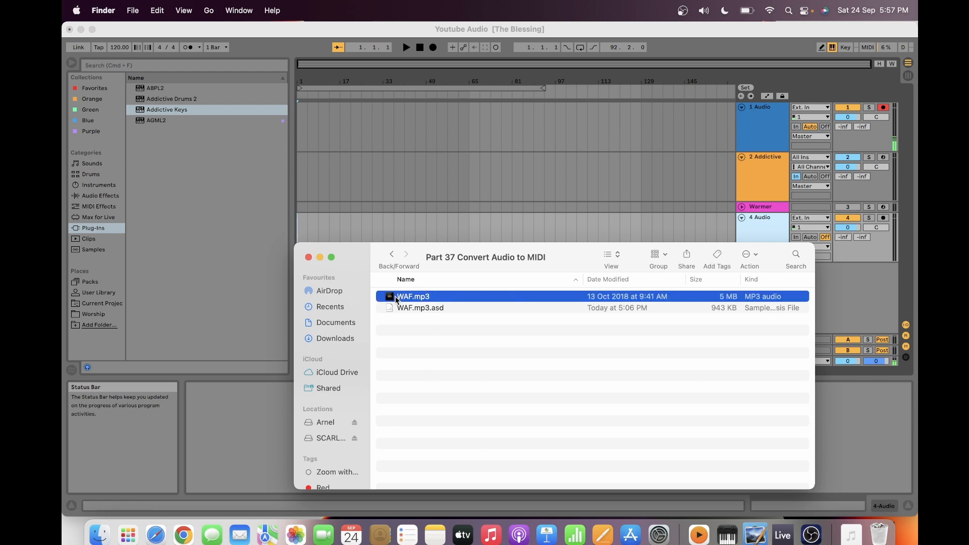
right_click(395, 296)
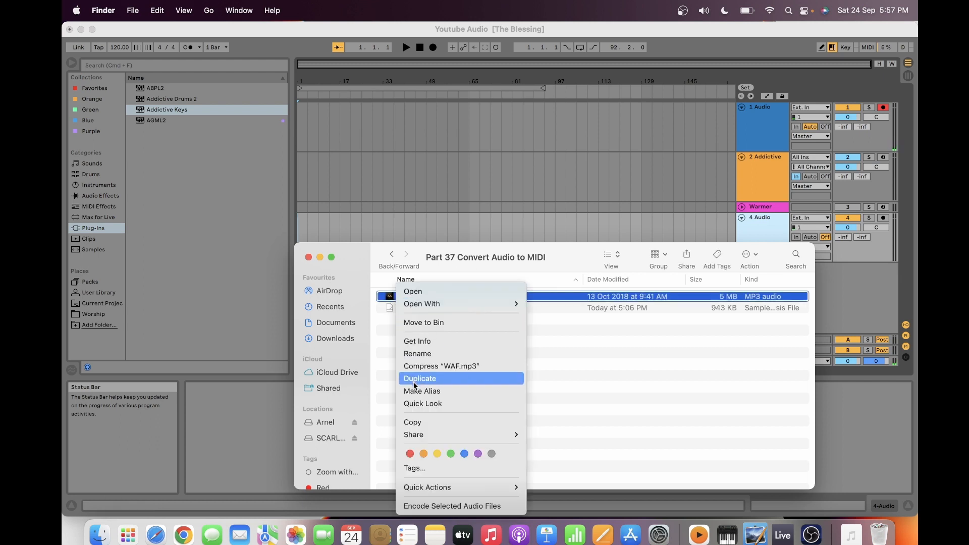
click(412, 423)
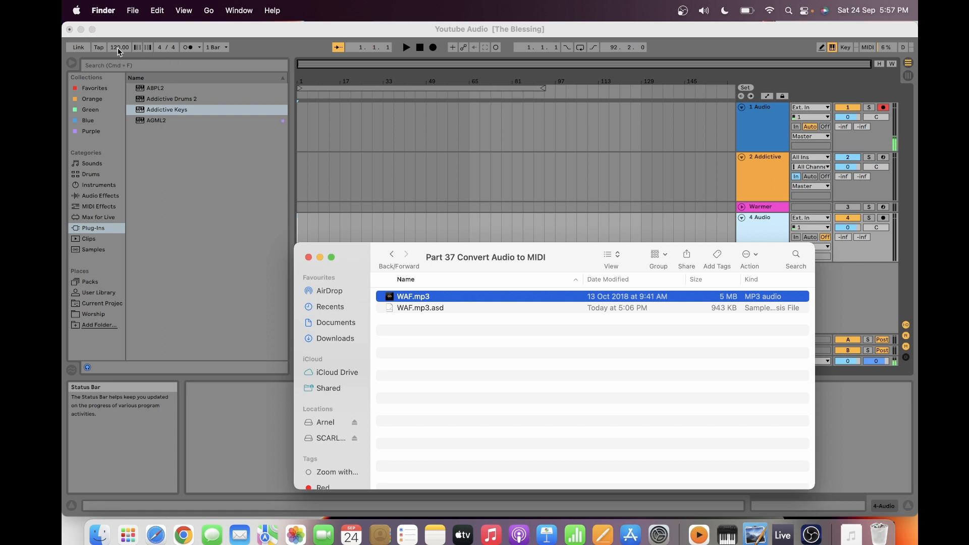
- Switch back to Live, paste the copied WAF audio onto the 4 Audio track and move the clip to start at 1.1.1
click(299, 226)
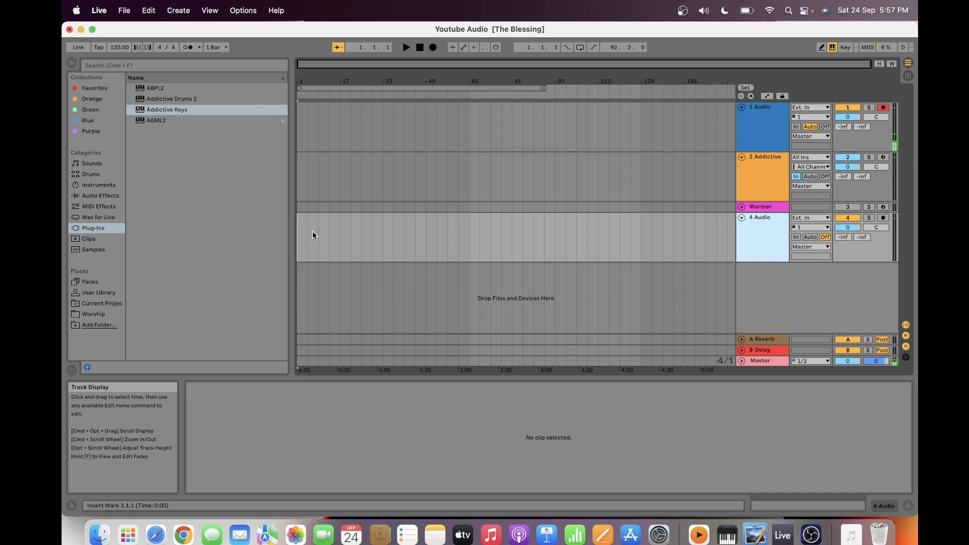
right_click(314, 247)
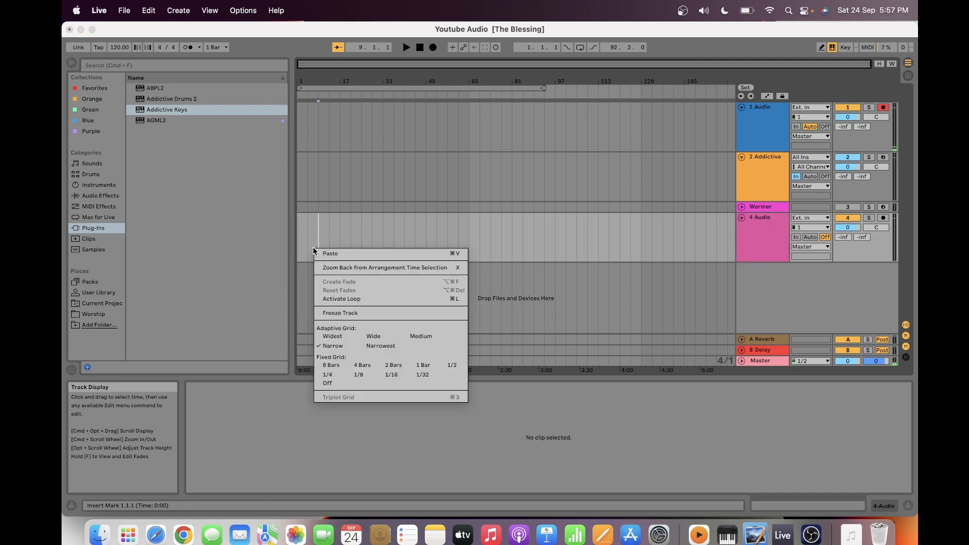
click(330, 254)
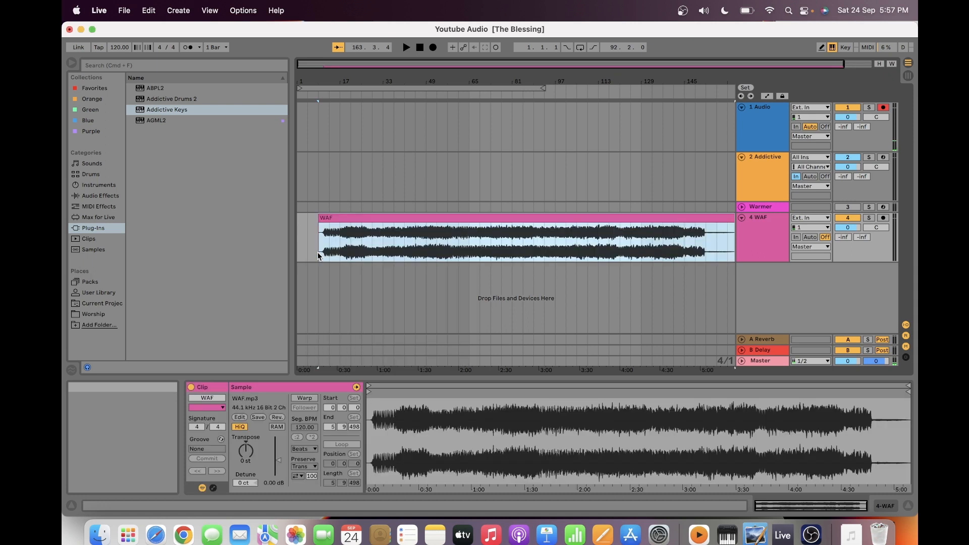
drag(350, 220, 328, 219)
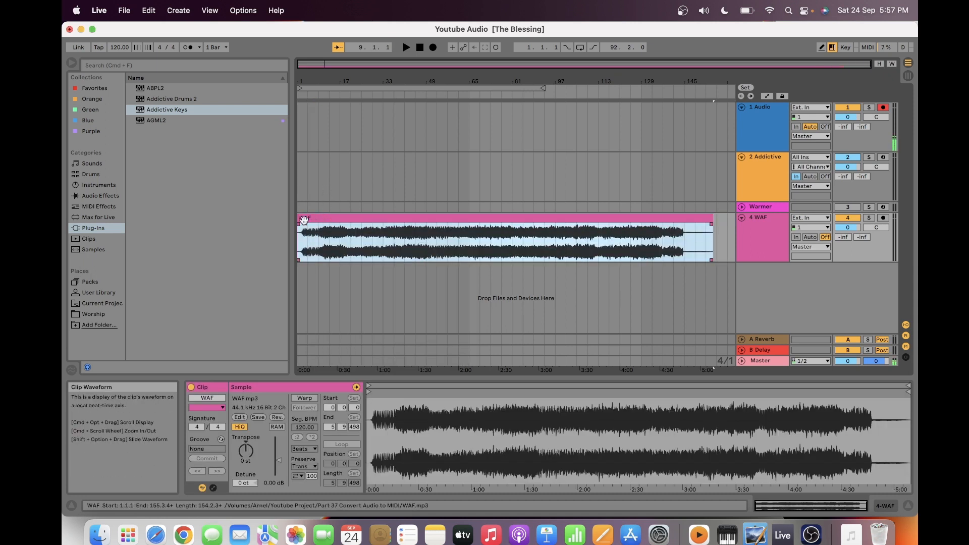
double_click(305, 218)
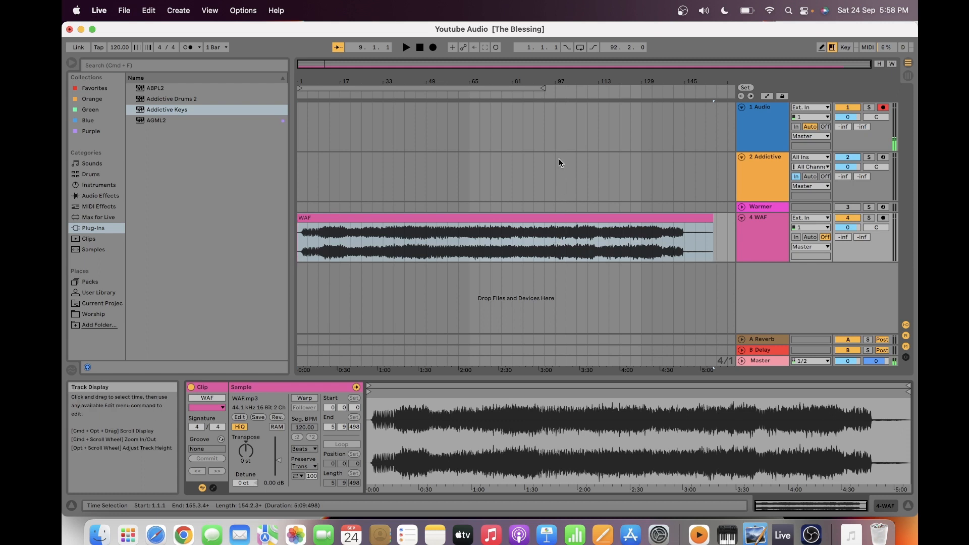
- Audition the WAF clip from about bar 81 and delete its audio between 75.3.1 and 81.1.1
drag(648, 64, 648, 124)
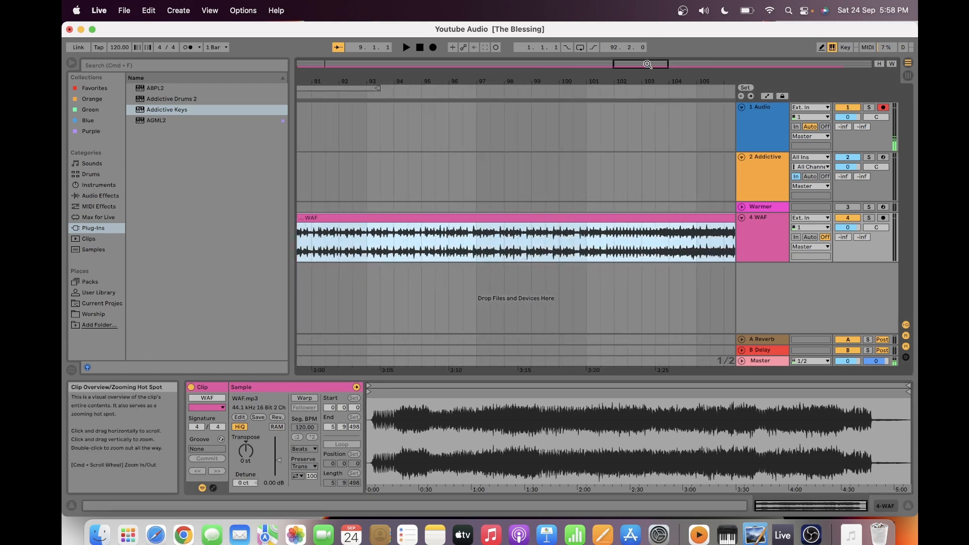
drag(648, 64, 602, 57)
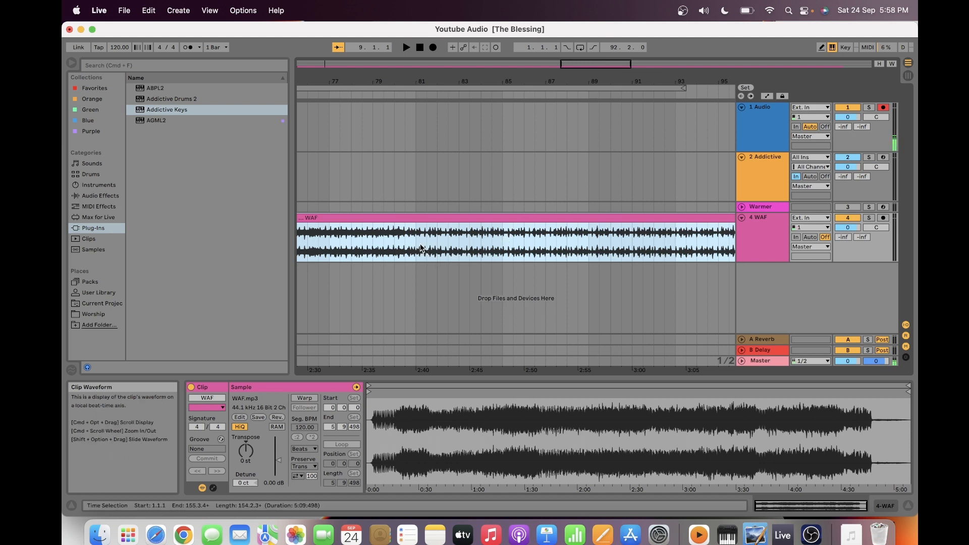
click(413, 95)
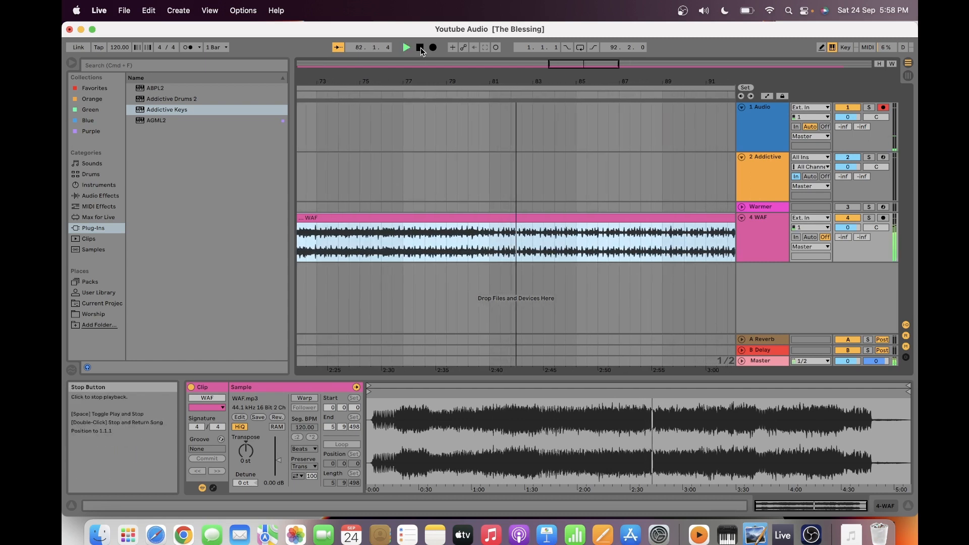
click(420, 48)
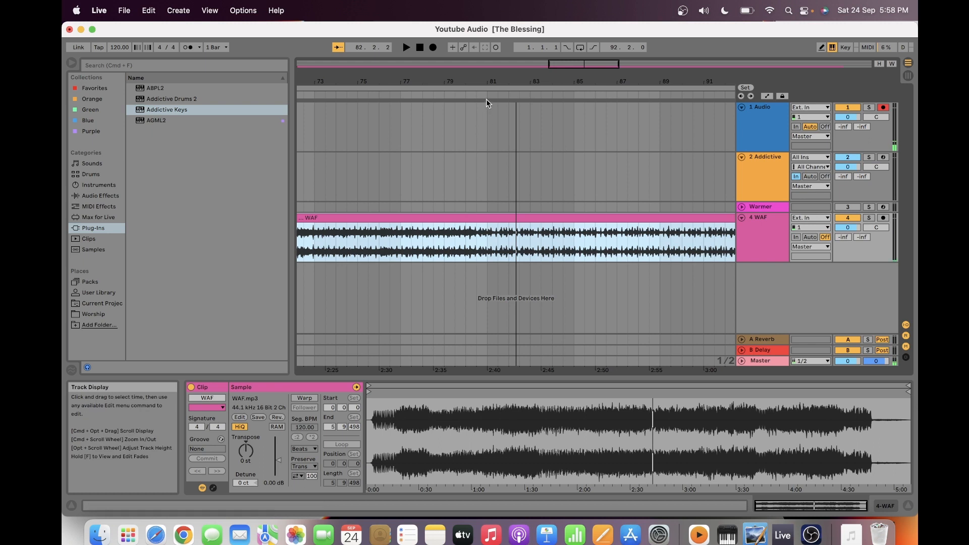
click(487, 243)
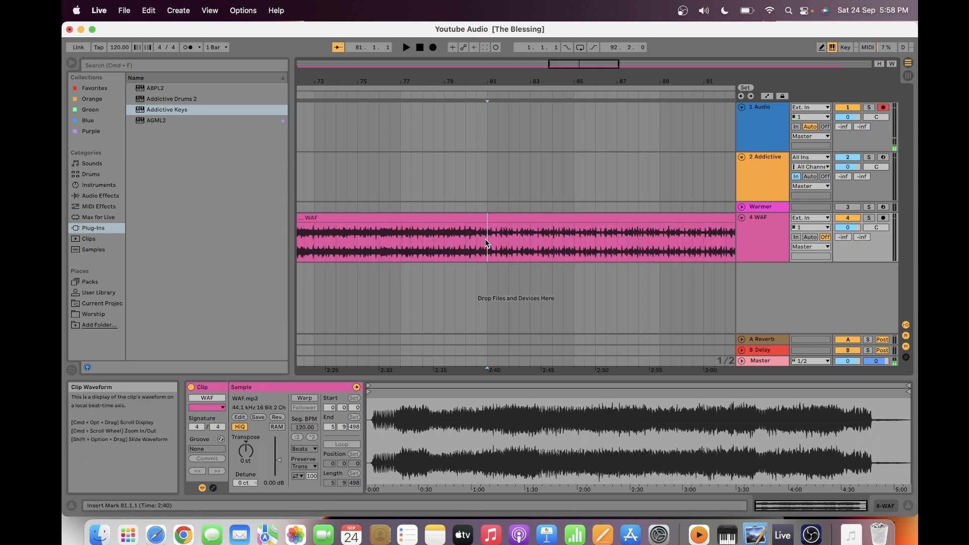
drag(487, 244, 370, 247)
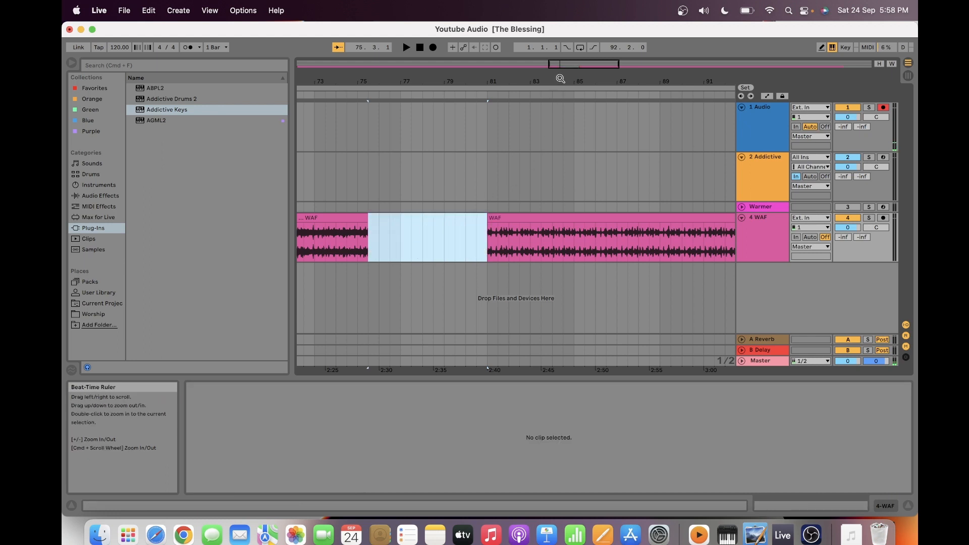
- Audition the WAF clip from bar 97 and delete its audio between 101.1.1 and 124.1.1
scroll(516, 227, right, 10)
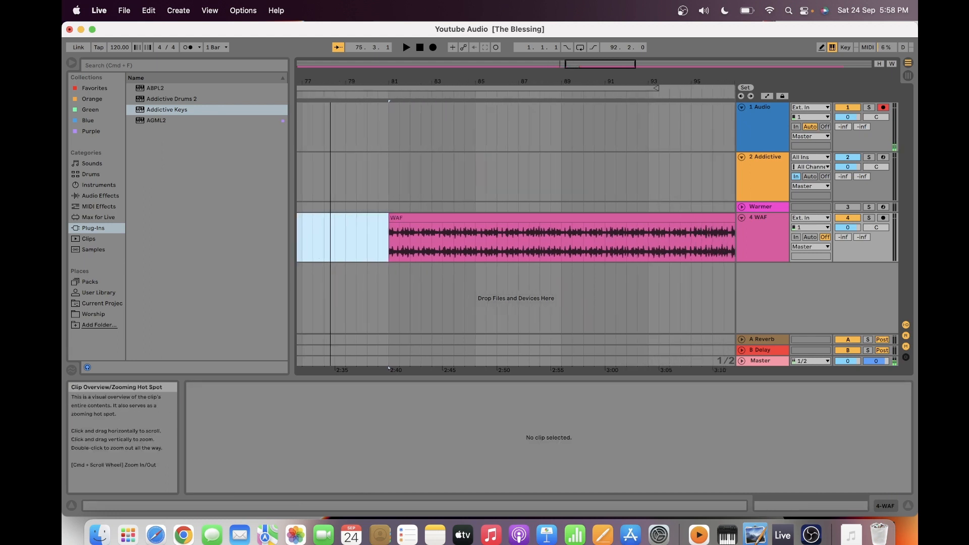
drag(596, 64, 575, 67)
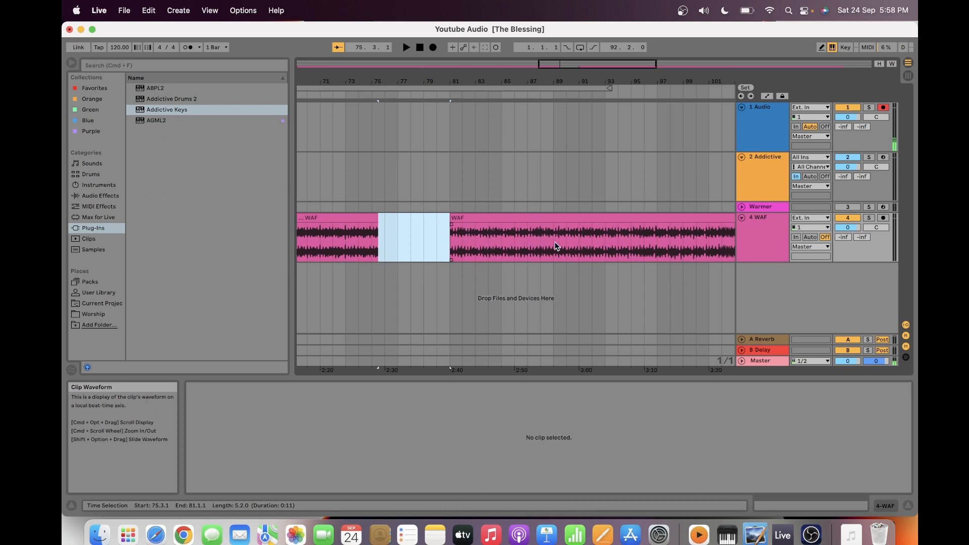
right_click(653, 240)
click(579, 63)
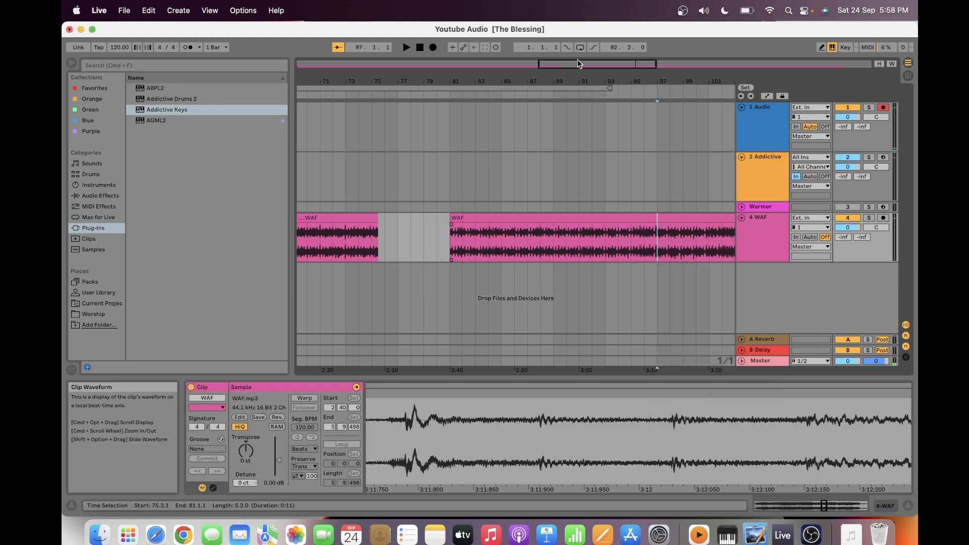
drag(579, 63, 621, 63)
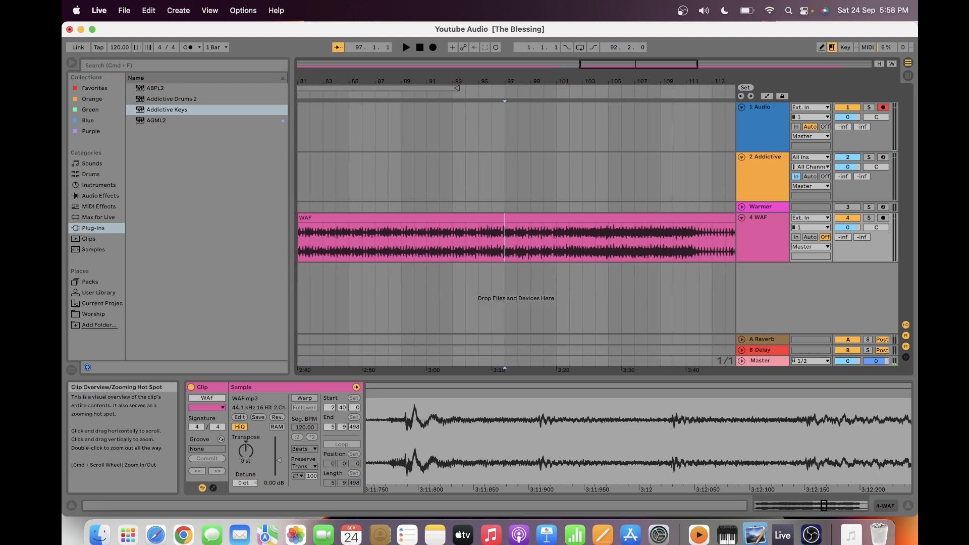
key(space)
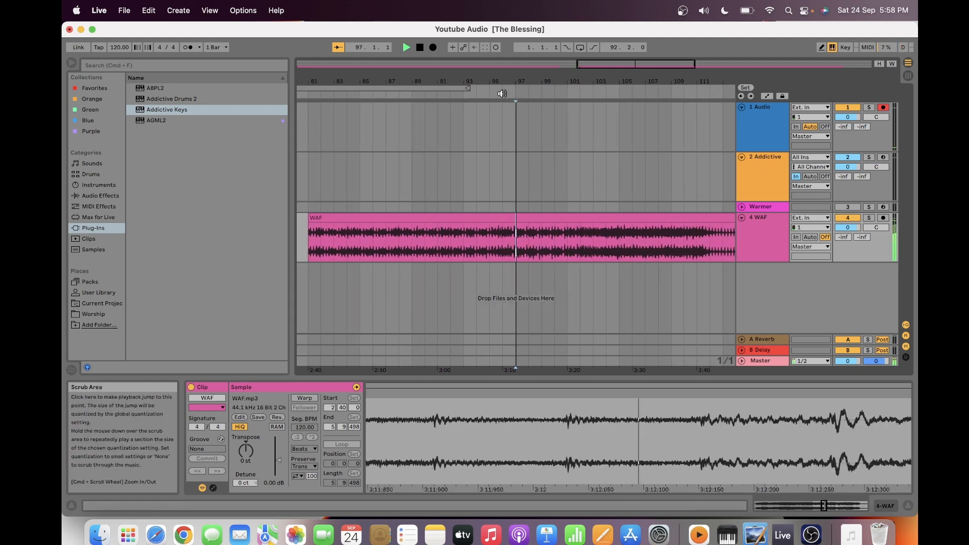
click(419, 47)
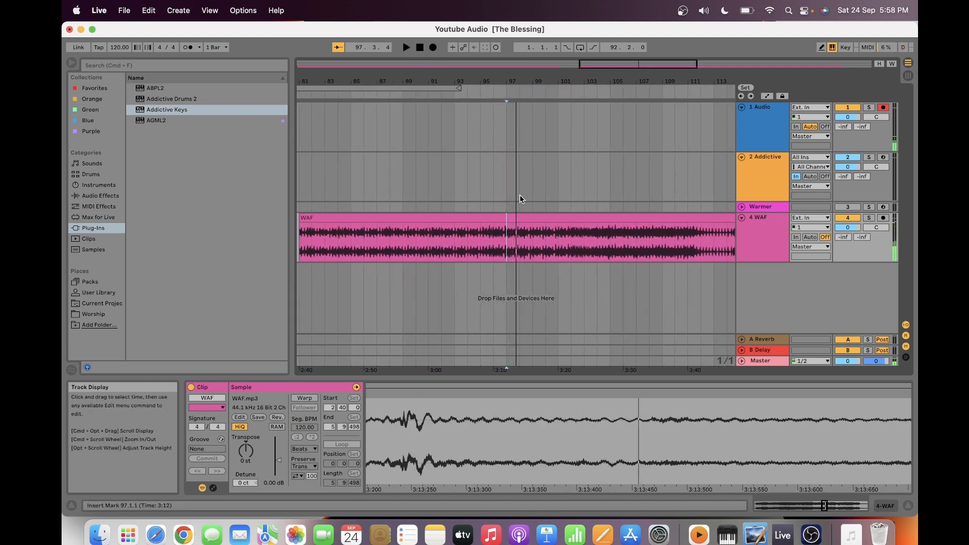
click(559, 254)
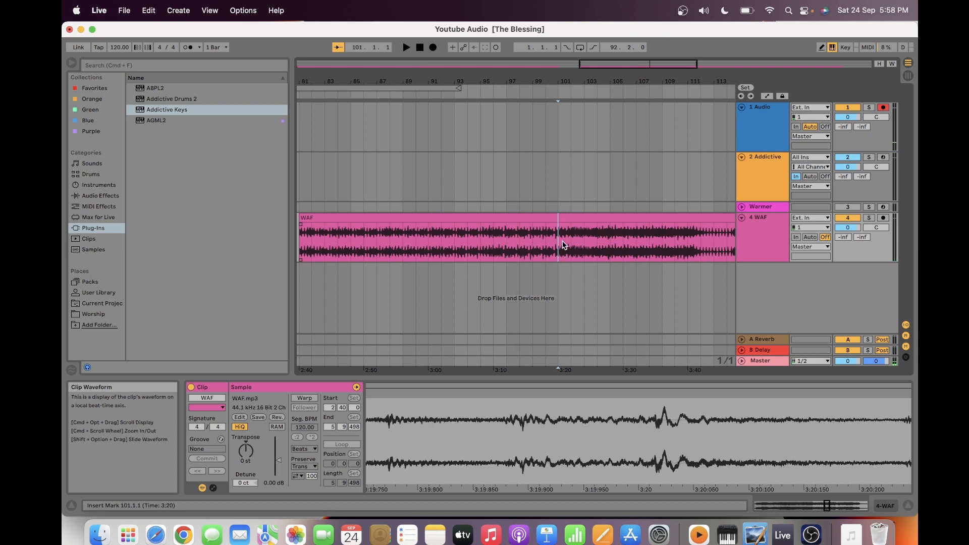
drag(560, 244, 841, 237)
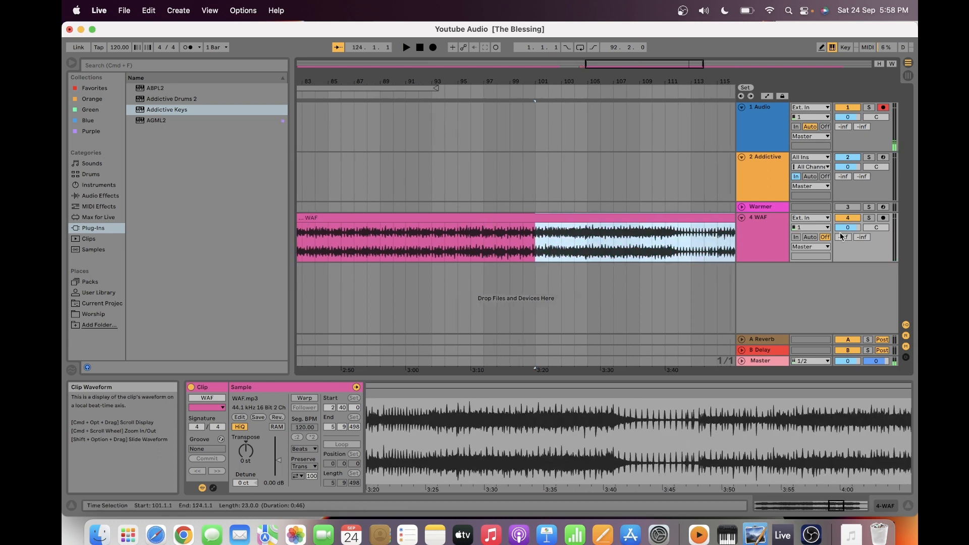
key(Delete)
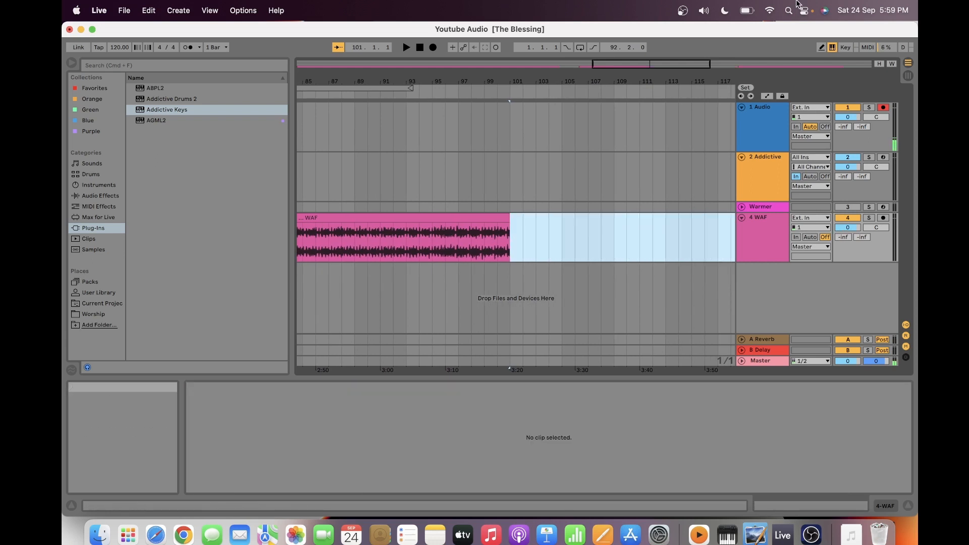
- Delete the leftover WAF audio at the end of the song, selecting from 121.1.1 to 177.1.1
double_click(697, 64)
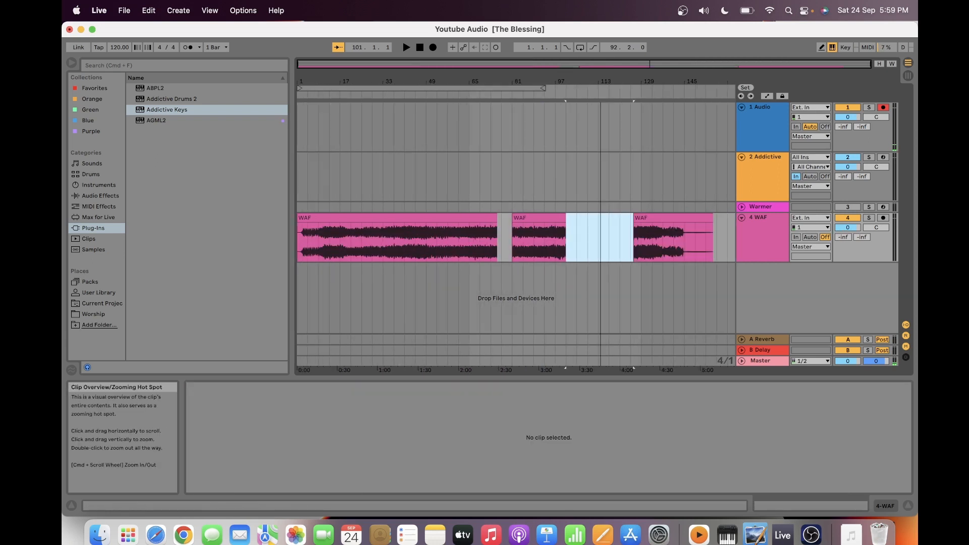
drag(623, 246, 736, 250)
key(Delete)
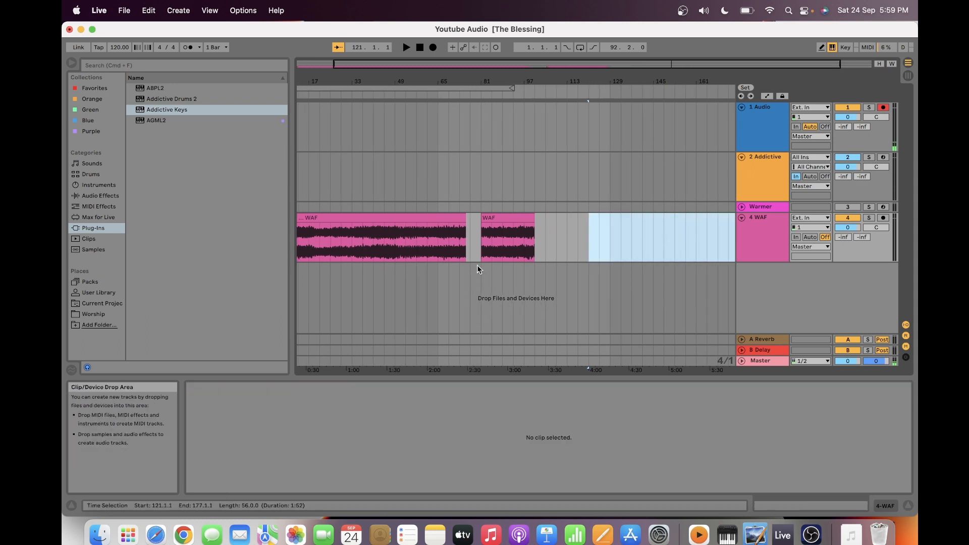
- Delete the WAF audio before the short middle clip and move that remaining clip to start at 13.1.1
drag(474, 250, 165, 268)
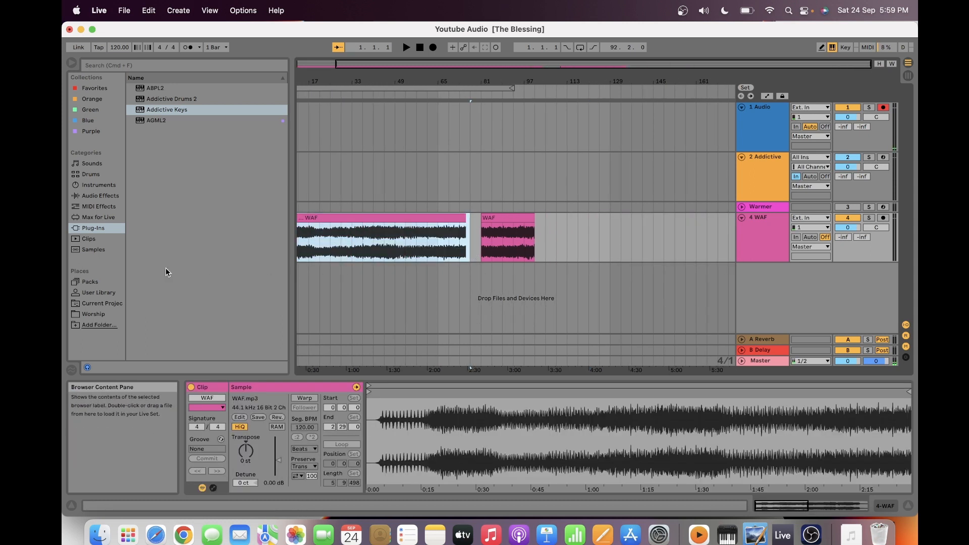
key(Delete)
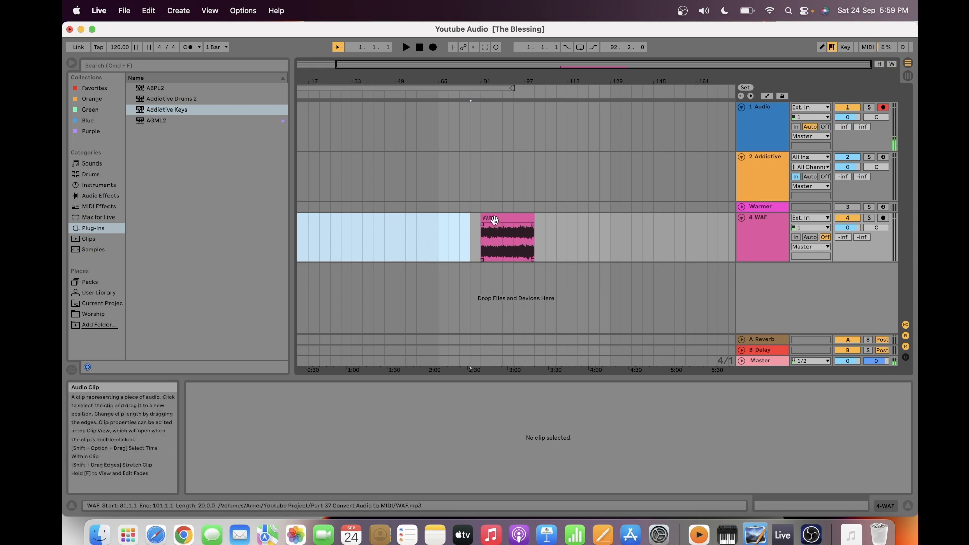
drag(494, 220, 309, 221)
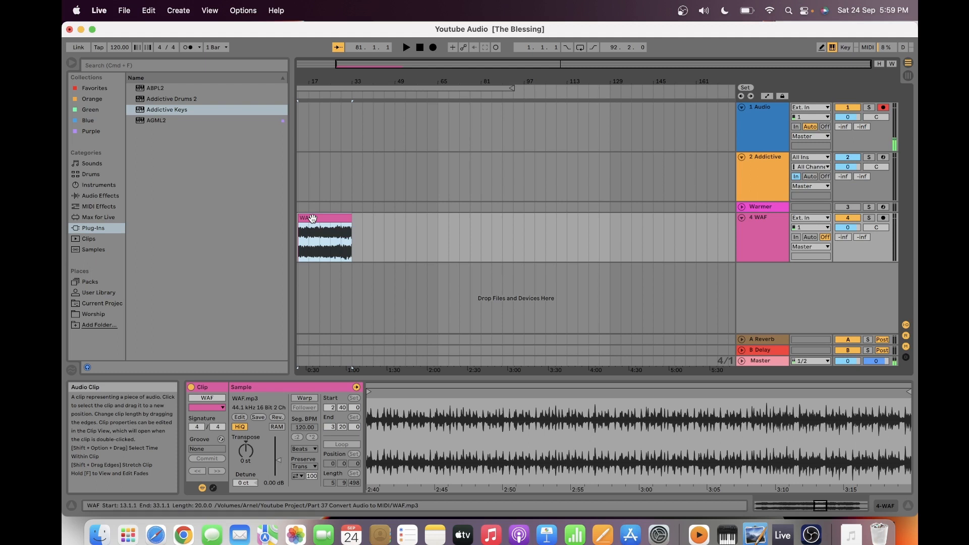
- Convert the drums of the trimmed WAF clip to a new MIDI track and unfold that track
right_click(312, 218)
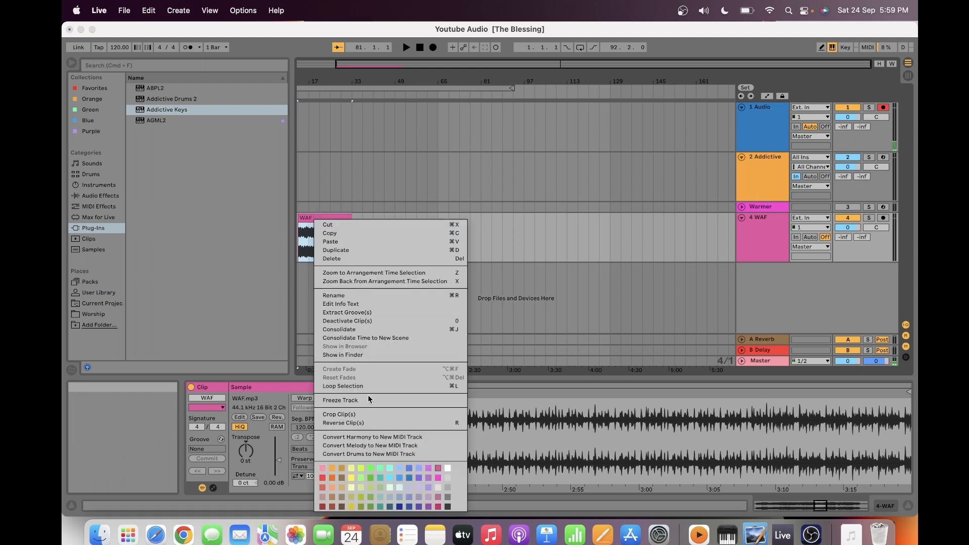
click(368, 454)
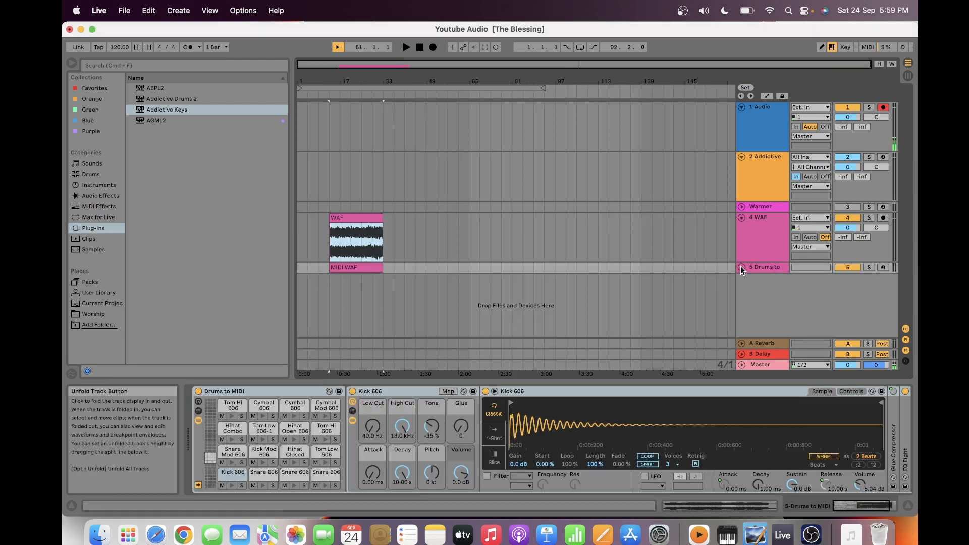
click(742, 267)
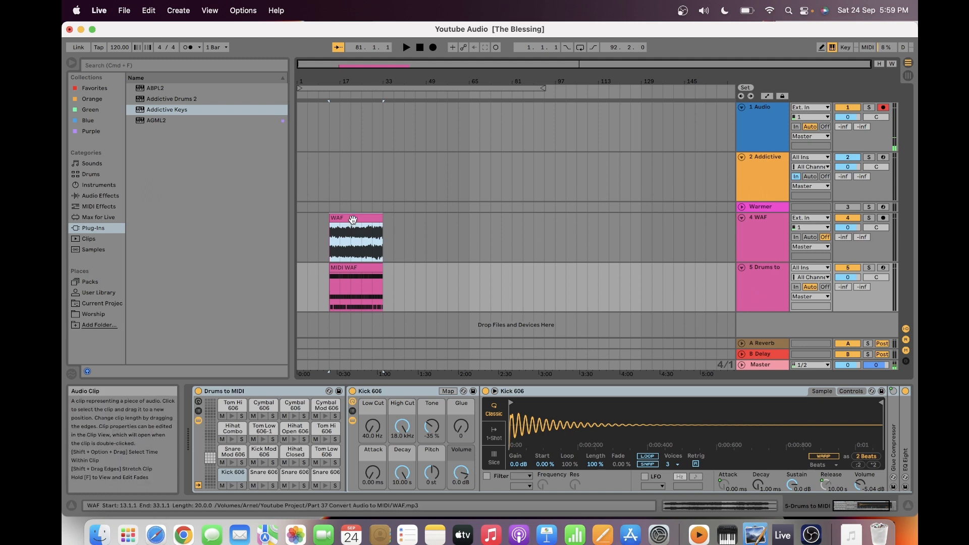
- Move both the WAF audio clip and the MIDI WAF clip to start at 1.1.1
drag(353, 220, 321, 219)
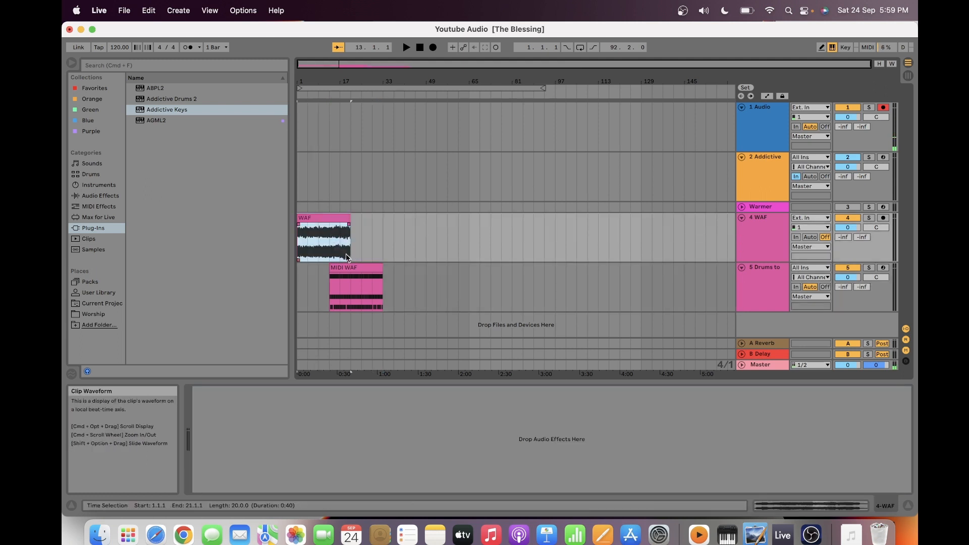
drag(352, 275, 319, 275)
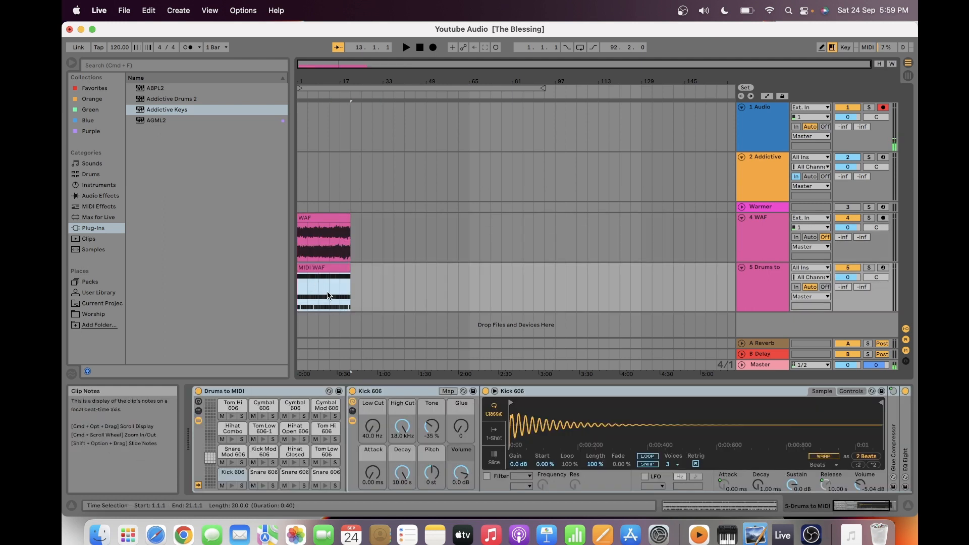
click(322, 289)
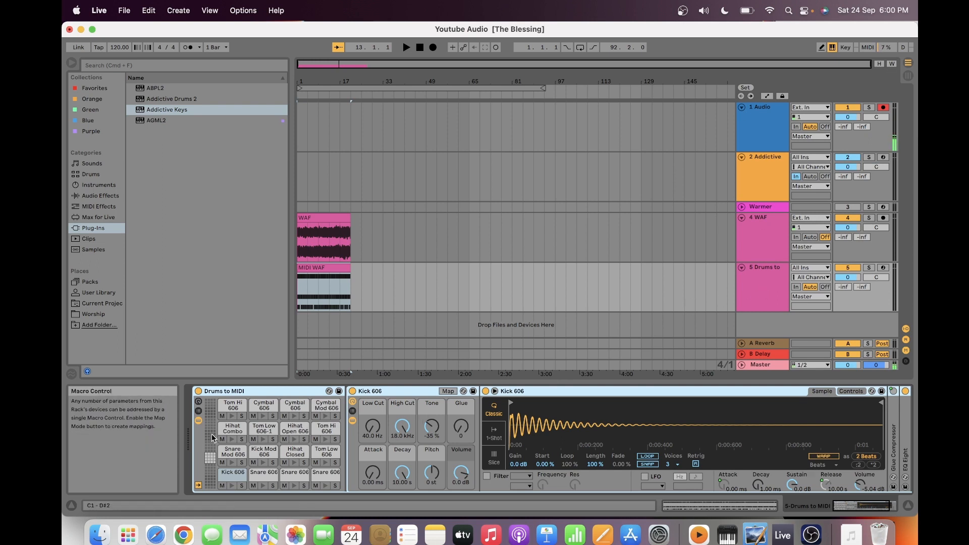
- Insert a new MIDI track below the Drums to MIDI track and load Addictive Drums 2 on it
click(756, 328)
right_click(755, 328)
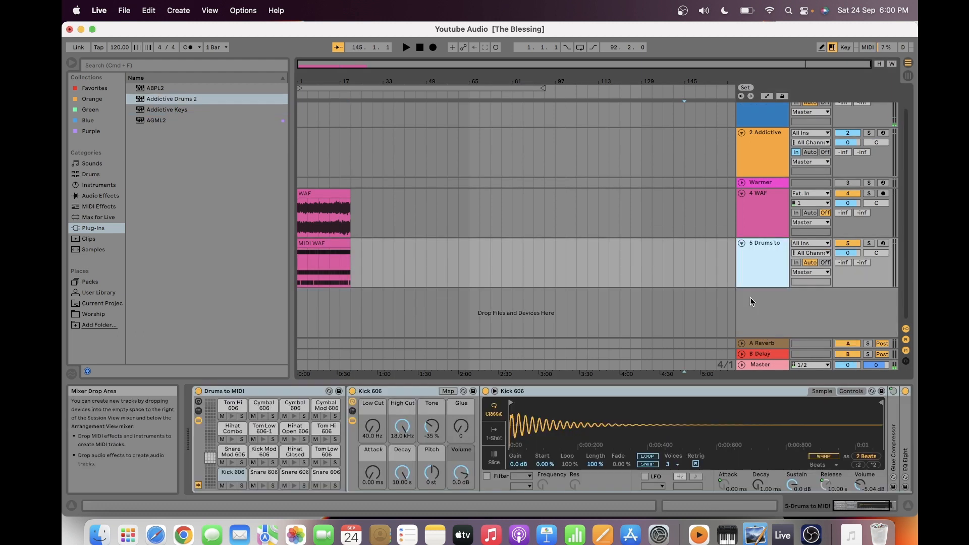
right_click(751, 298)
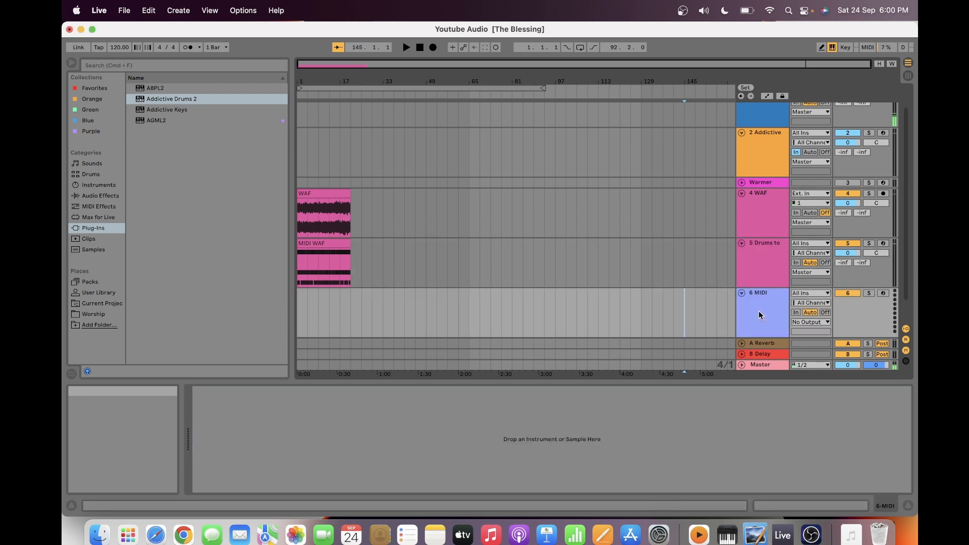
click(759, 313)
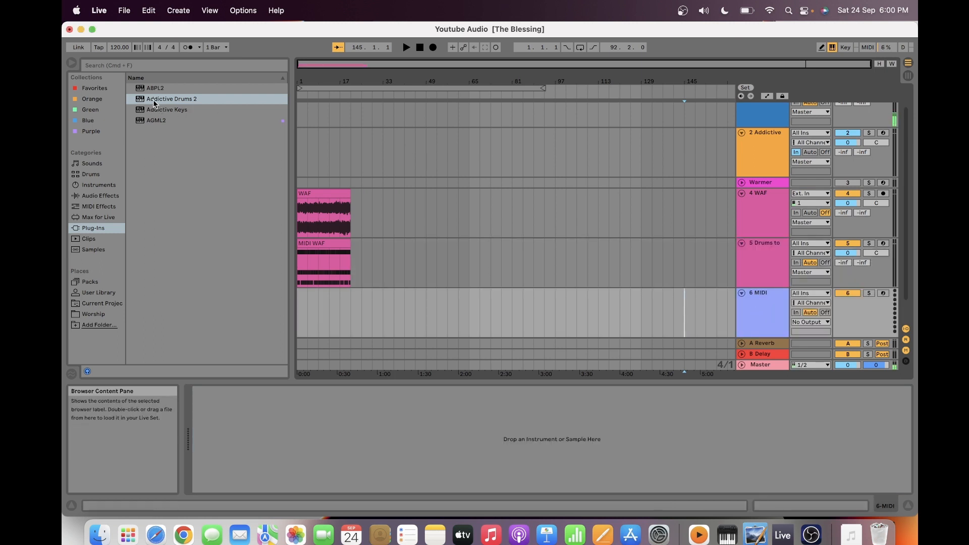
drag(149, 98, 750, 319)
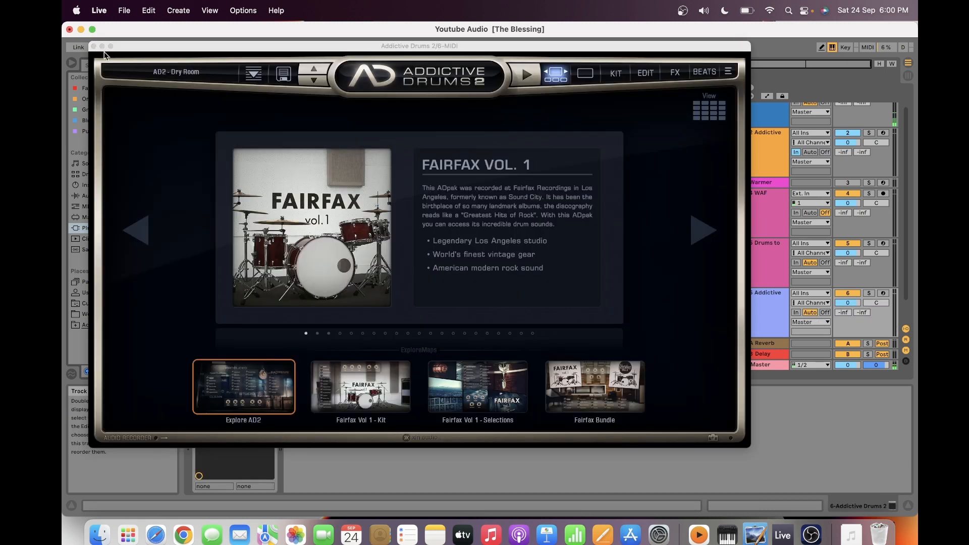
click(93, 46)
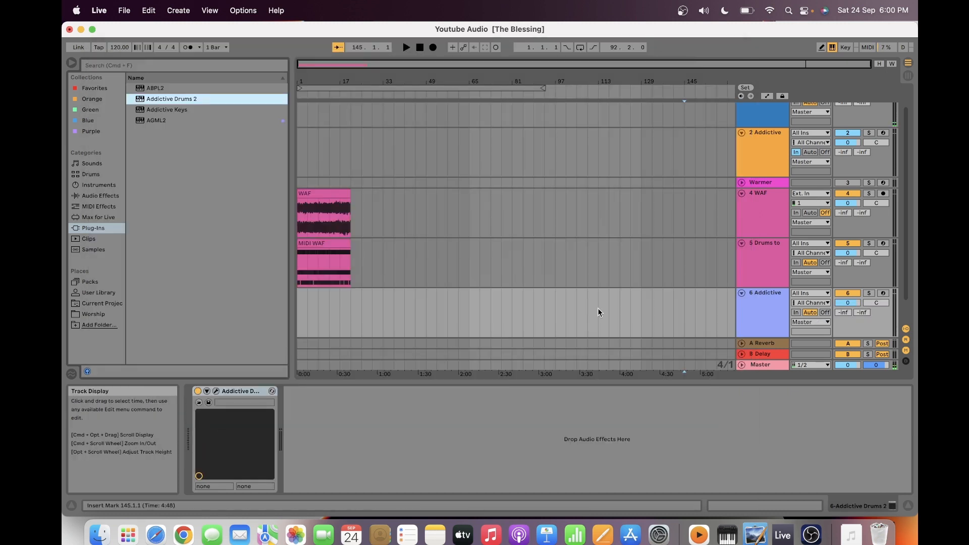
click(767, 313)
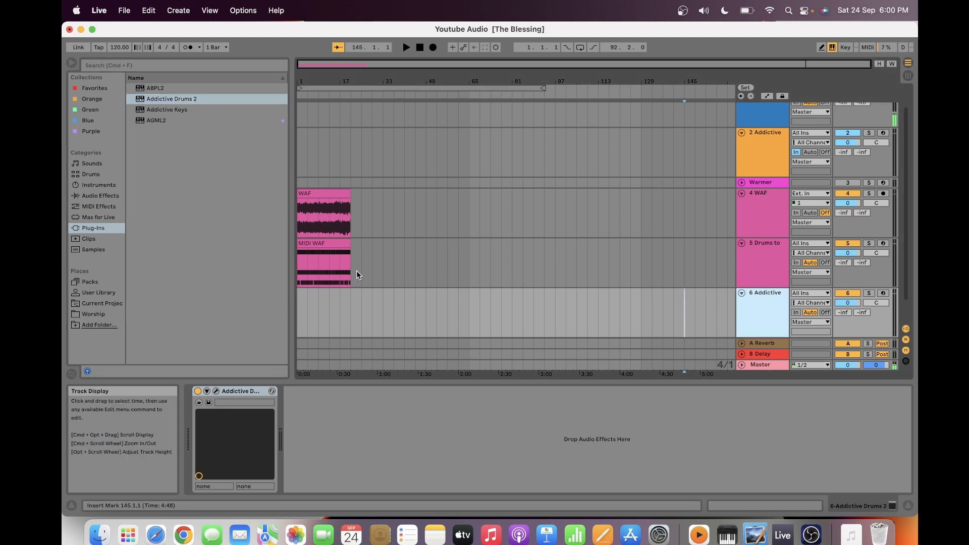
- Copy the MIDI WAF clip from the Drums to MIDI track to the new Addictive Drums track at 1.1.1
drag(357, 271, 310, 266)
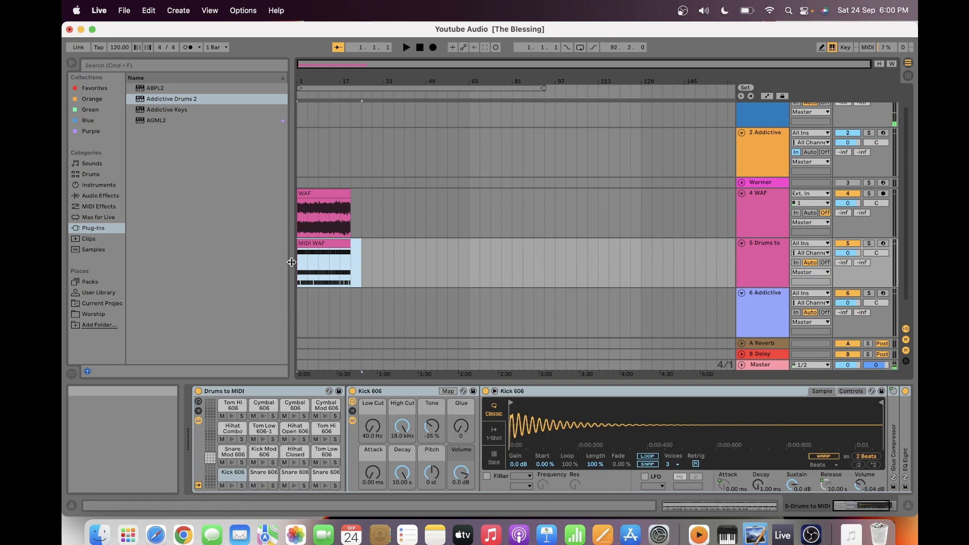
click(298, 308)
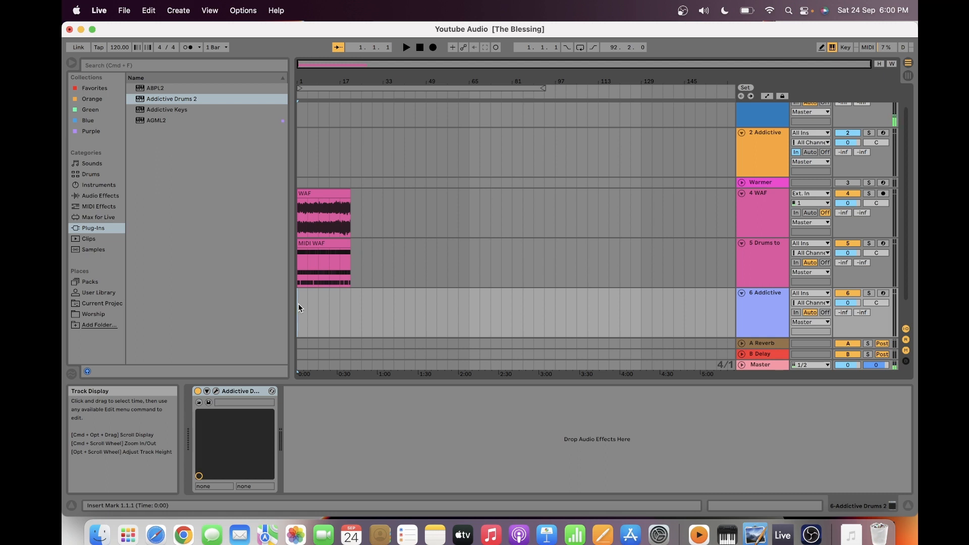
key(super+v)
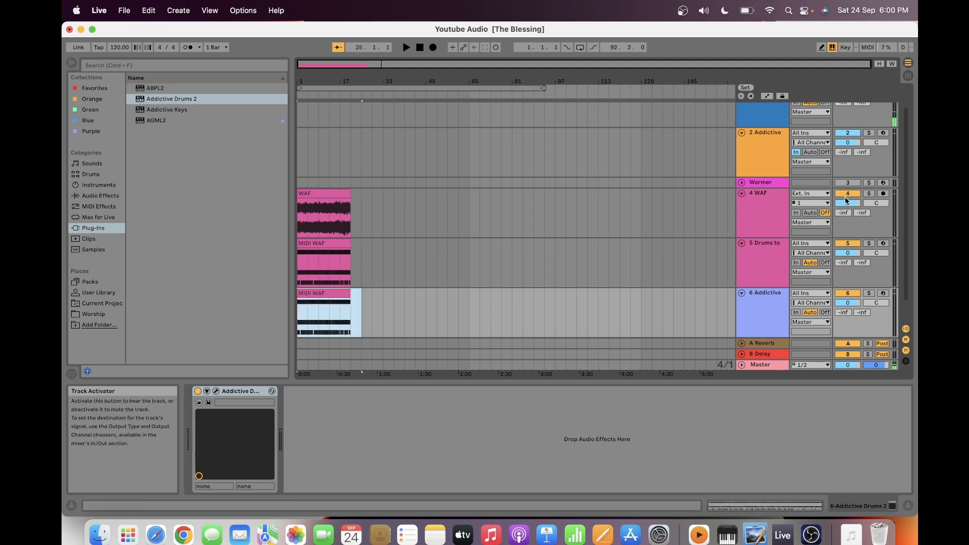
- Mute the WAF and Drums to MIDI tracks and audition the copied drum clip from 1.1.1
click(847, 196)
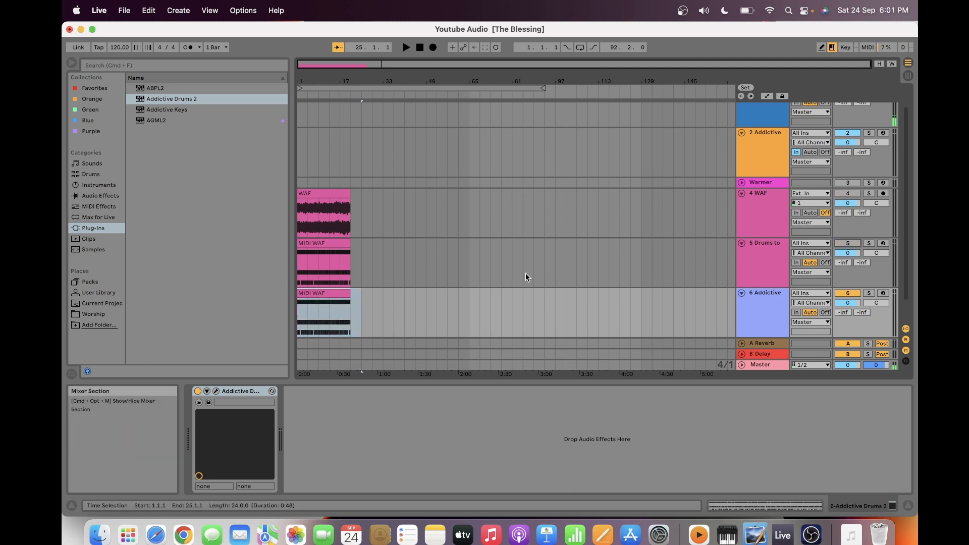
click(299, 322)
click(299, 319)
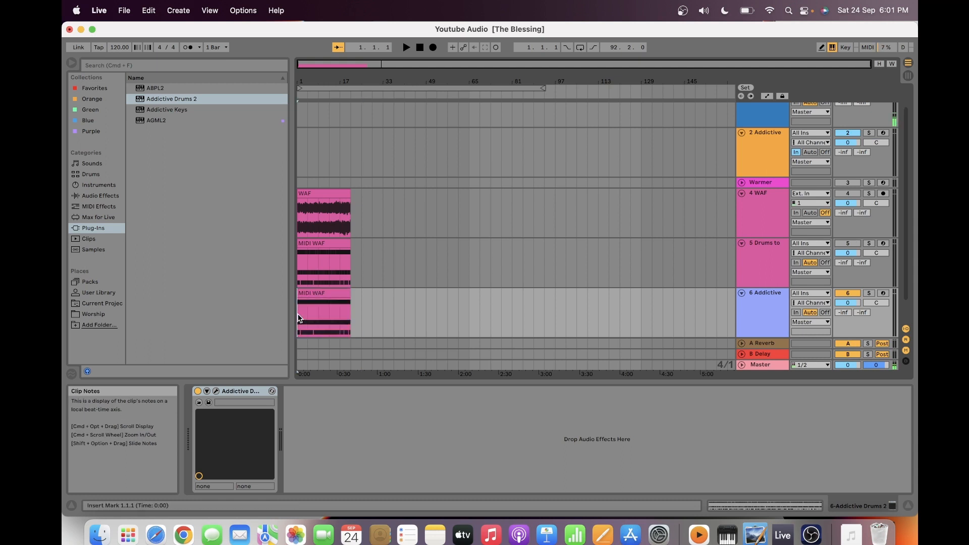
click(405, 47)
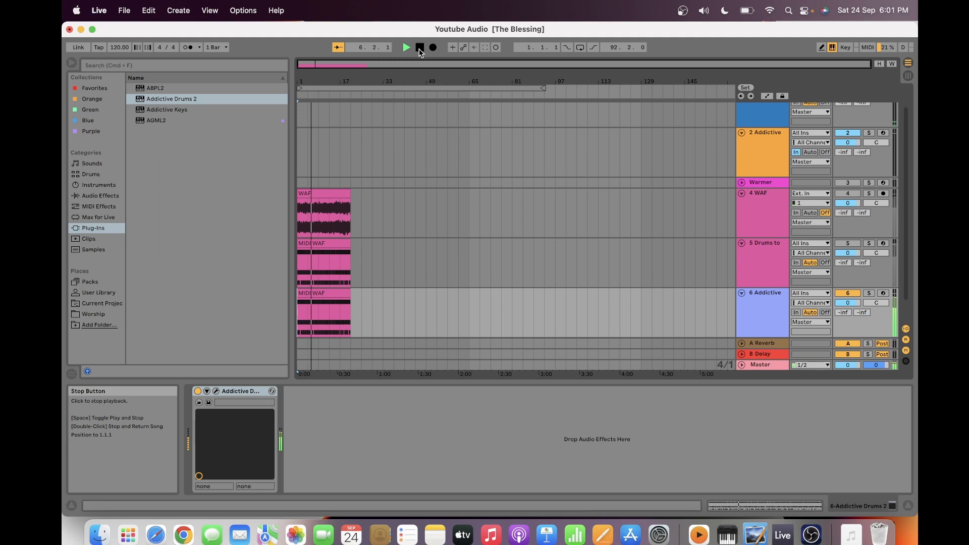
click(420, 50)
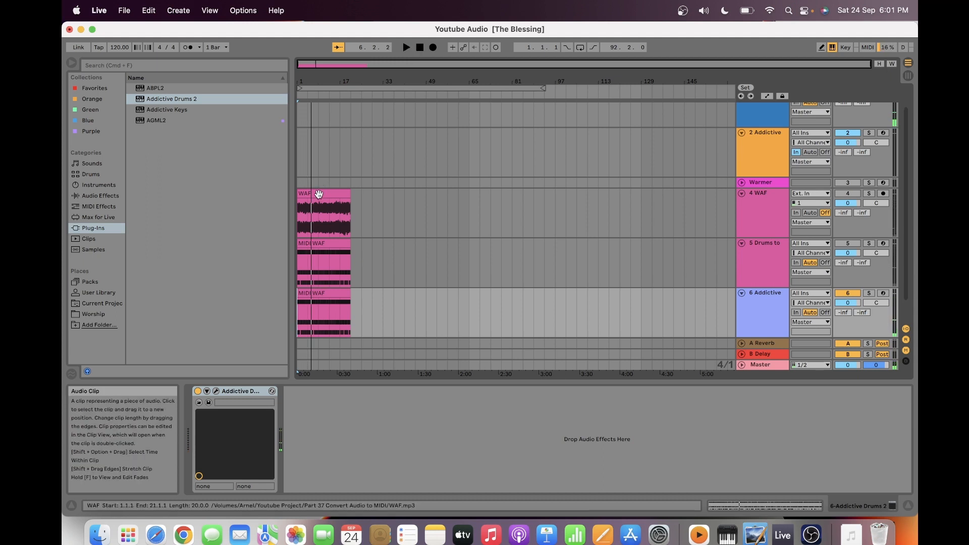
- Open the Addictive Drums track's MIDI WAF clip in an enlarged note editor focused on the rows holding notes
click(318, 195)
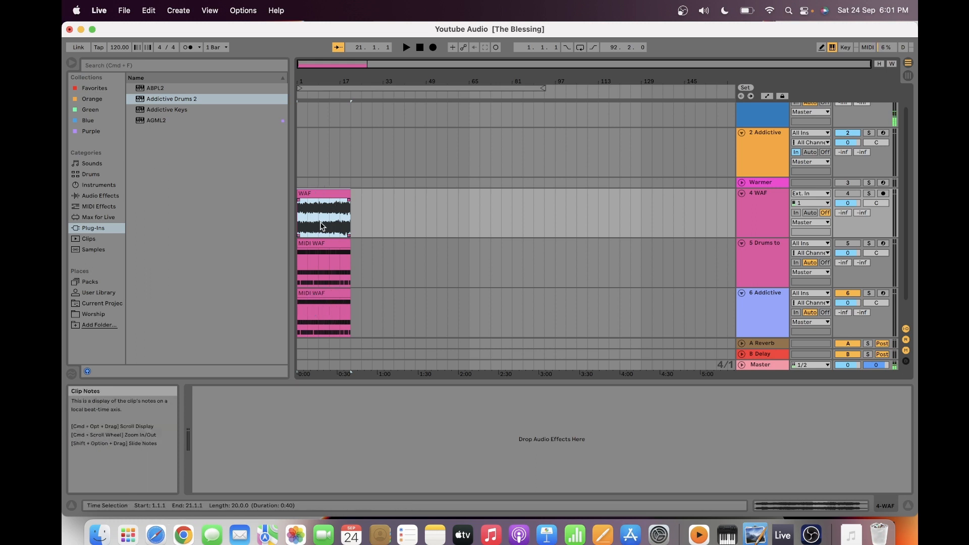
click(326, 297)
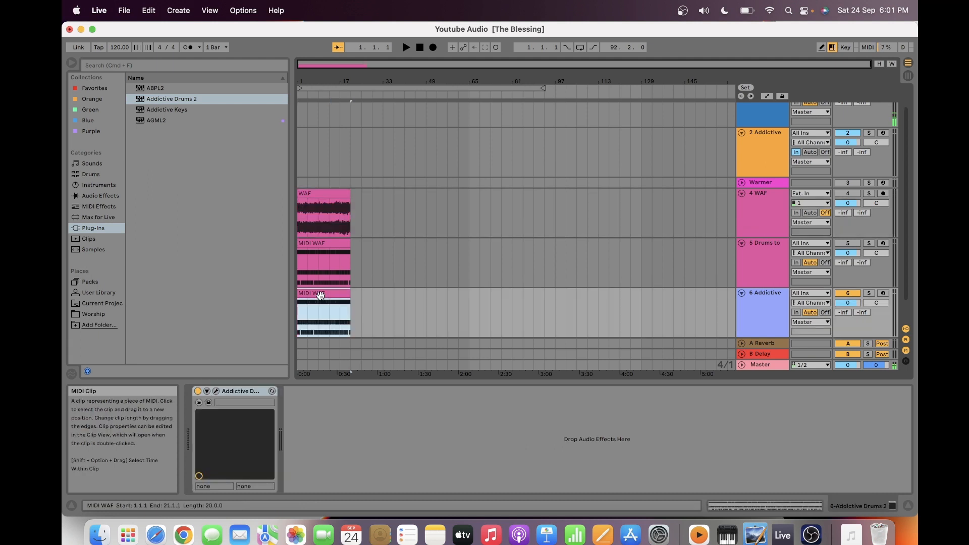
click(757, 319)
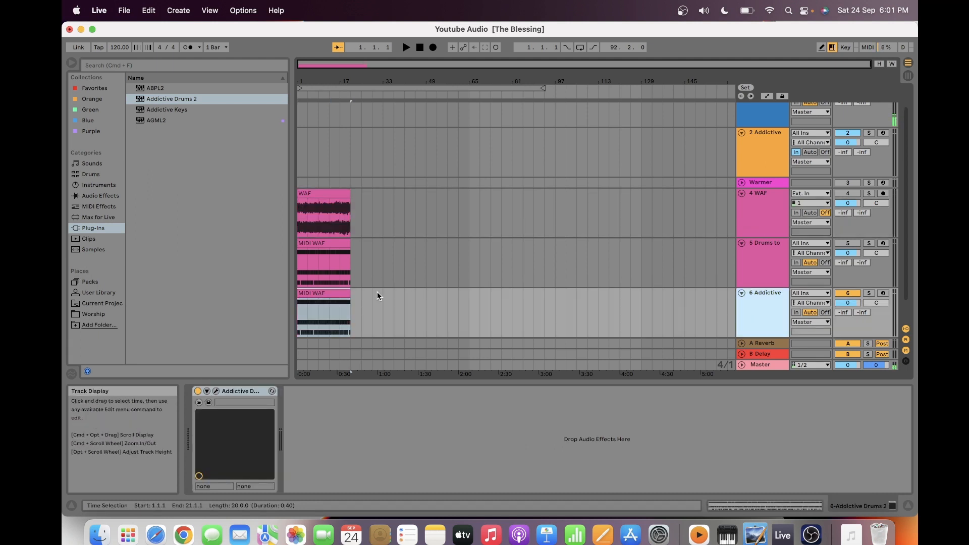
double_click(325, 302)
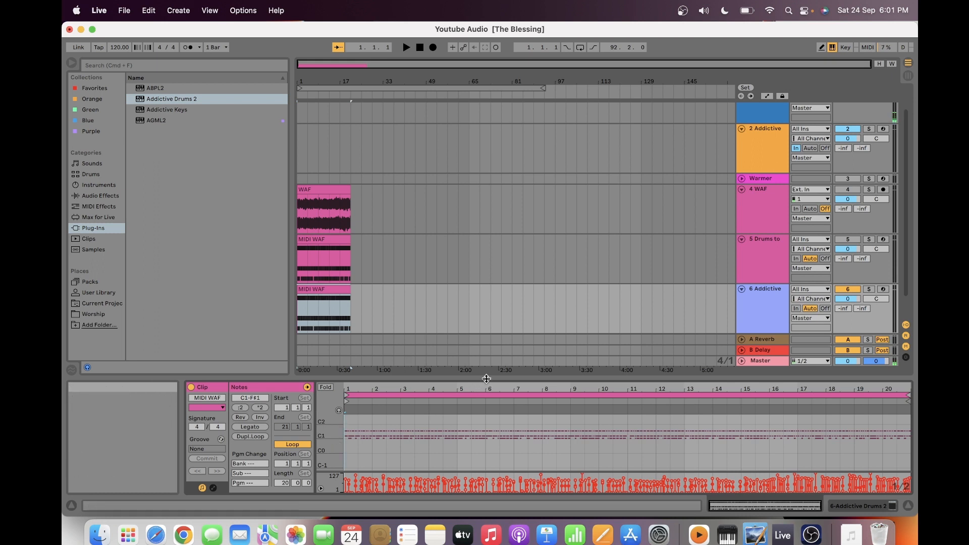
drag(486, 378, 477, 228)
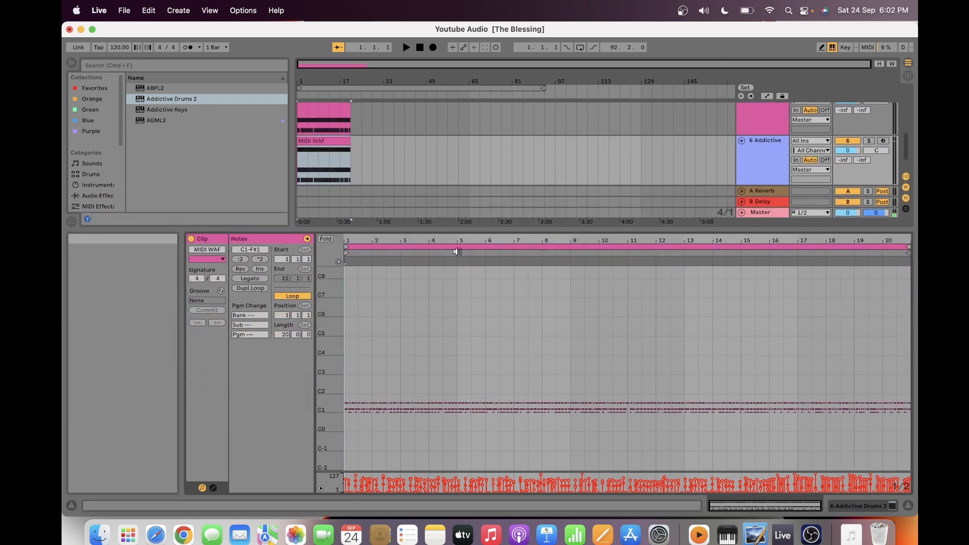
double_click(330, 410)
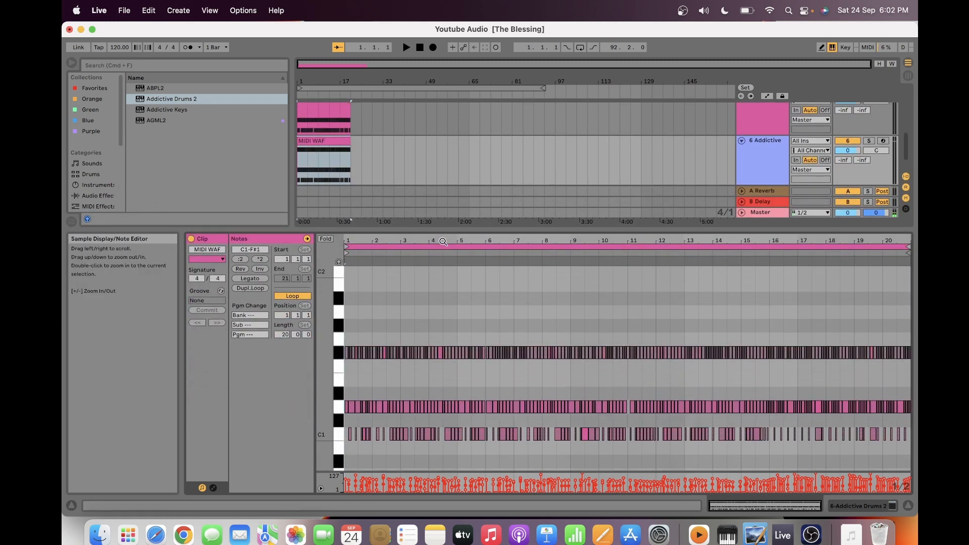
- Delete all F#1 notes throughout the MIDI WAF clip on the Addictive Drums track
drag(443, 242, 443, 354)
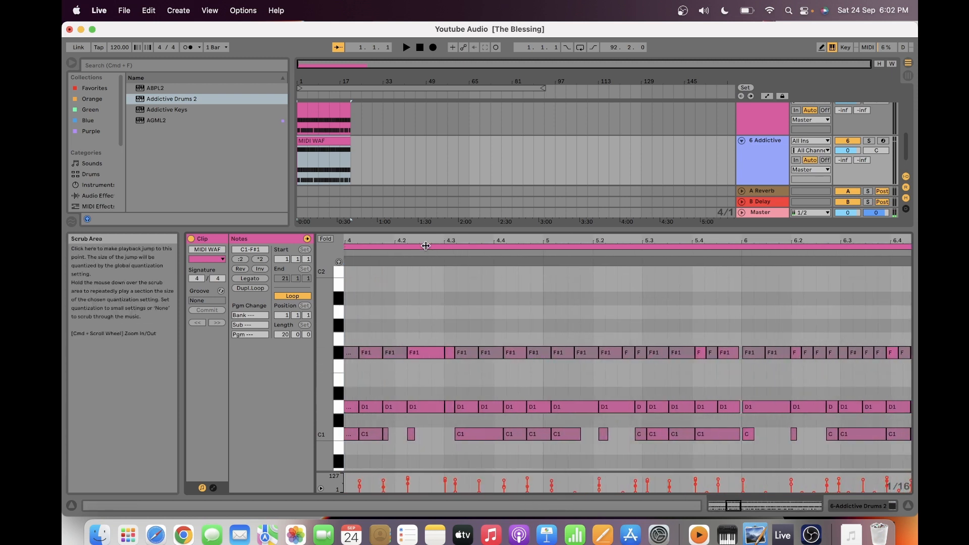
drag(425, 243, 912, 244)
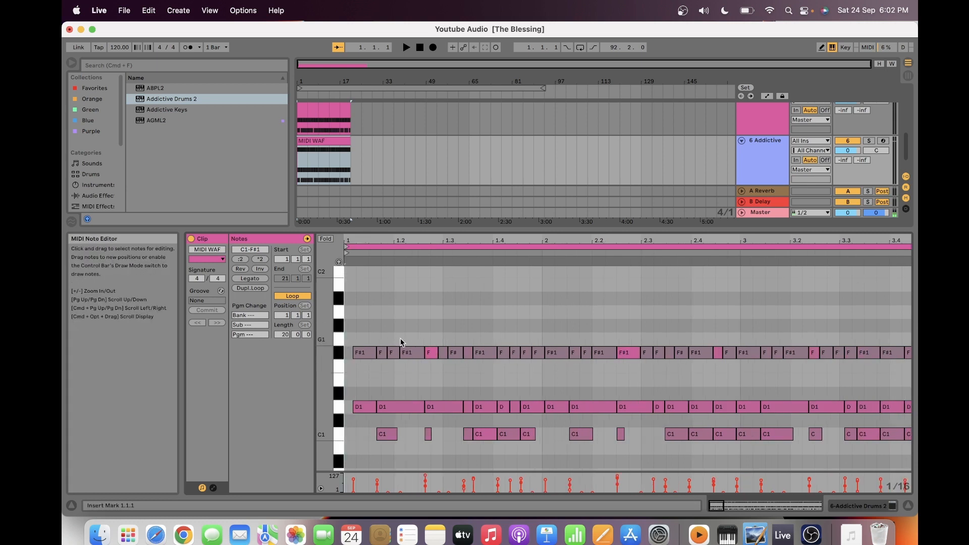
drag(353, 335, 389, 354)
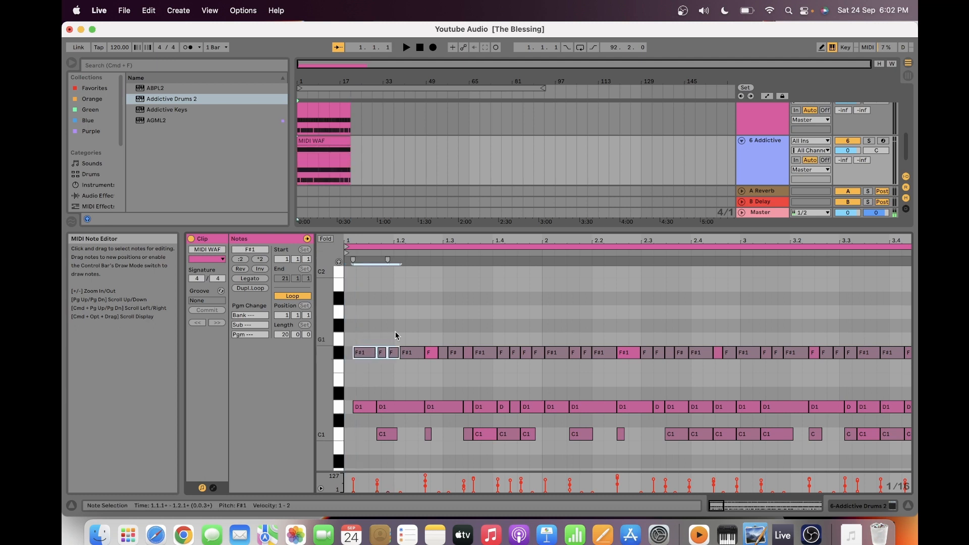
drag(423, 240, 356, 283)
drag(356, 240, 355, 240)
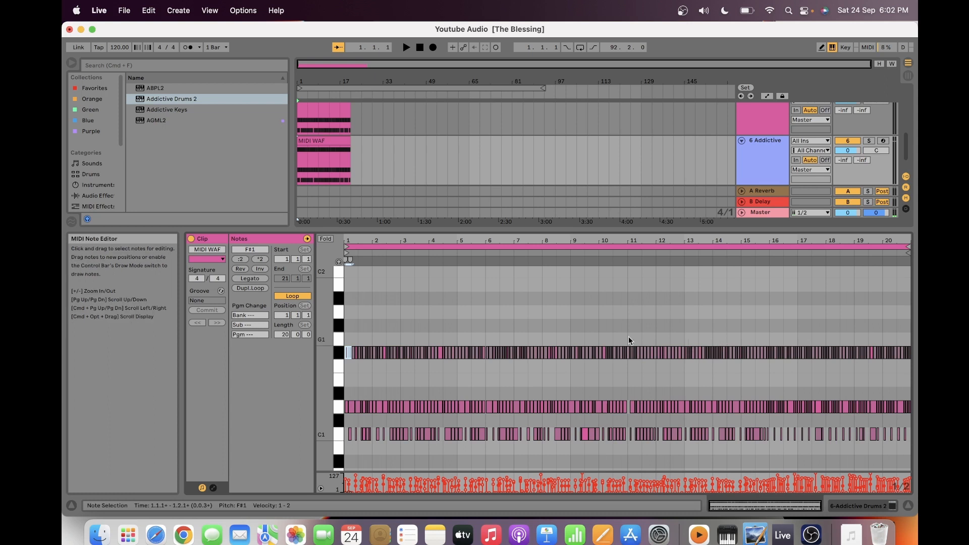
click(345, 341)
drag(346, 342, 914, 376)
key(Delete)
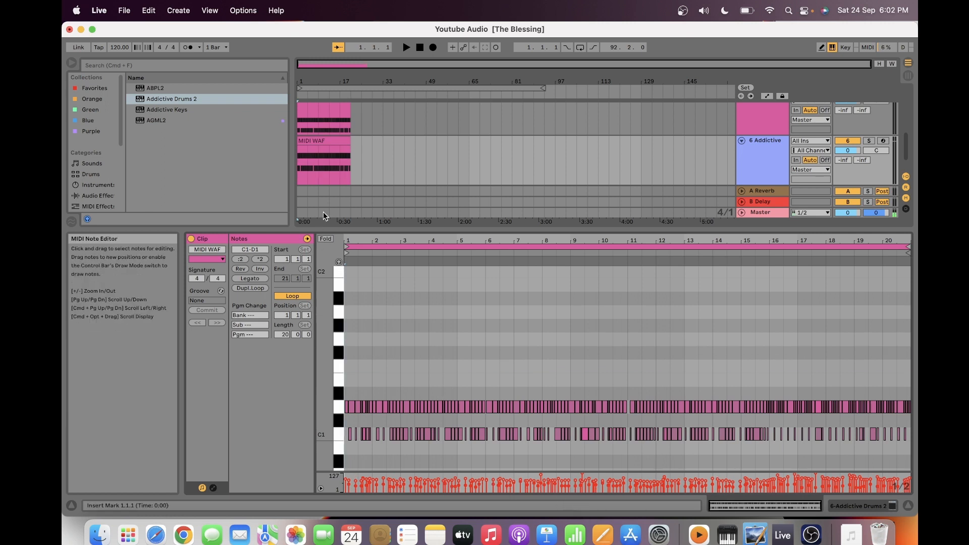
- Shift all C1 and D1 notes of the clip earlier so the first D1 note starts at 1.1.1
drag(348, 242, 348, 333)
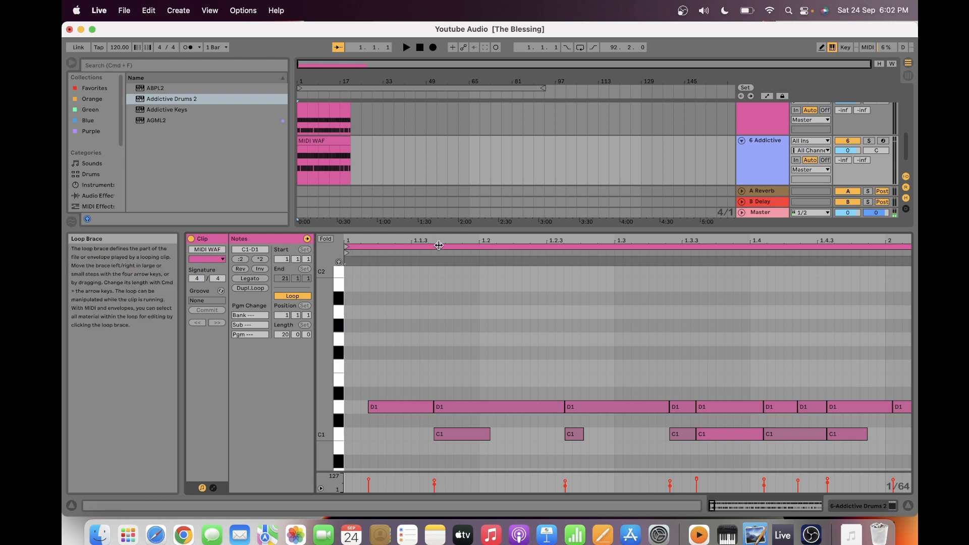
drag(439, 242, 439, 202)
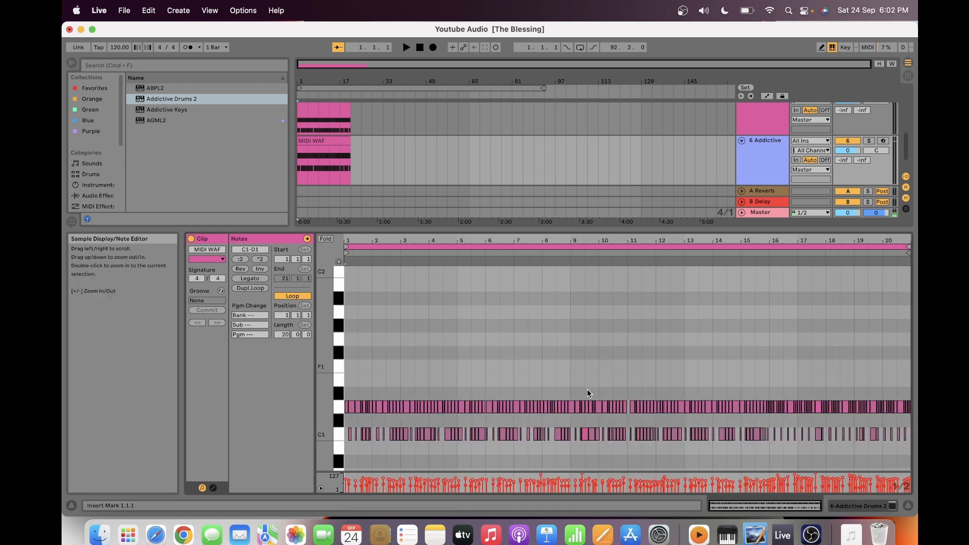
drag(907, 445, 592, 410)
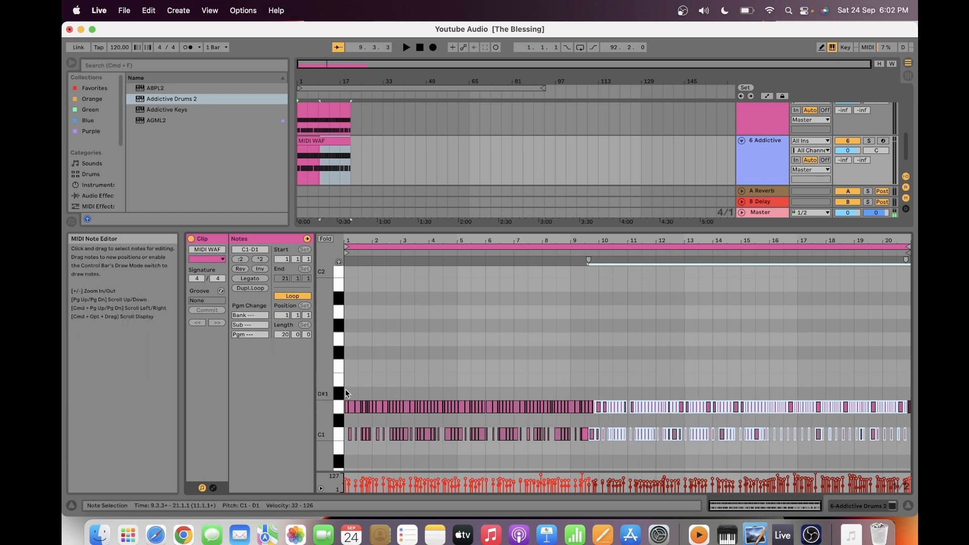
drag(346, 390, 909, 446)
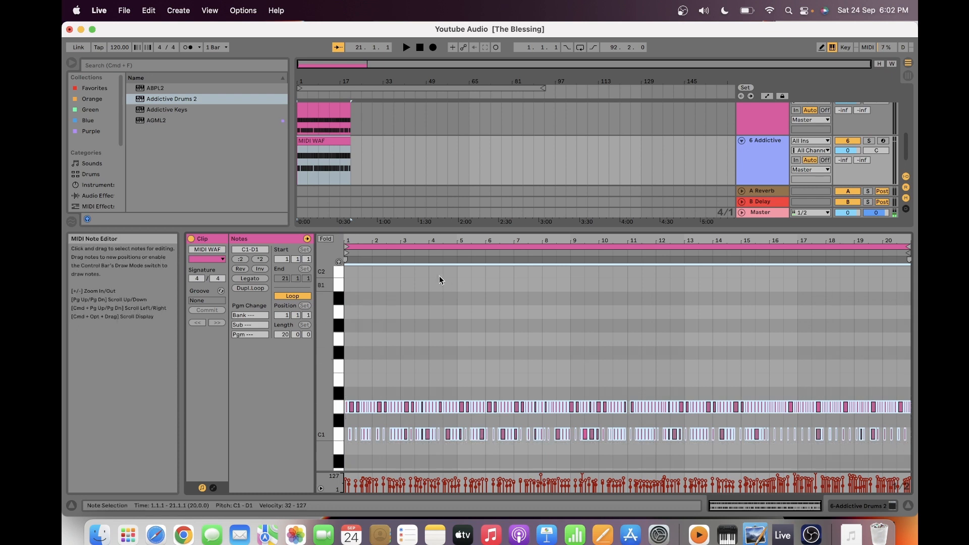
drag(347, 238, 348, 343)
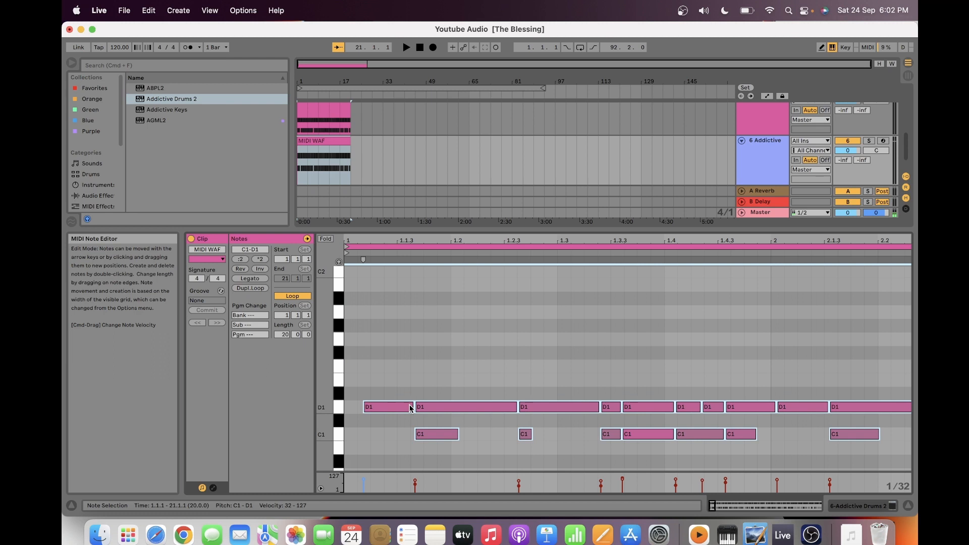
drag(411, 409, 392, 408)
click(393, 437)
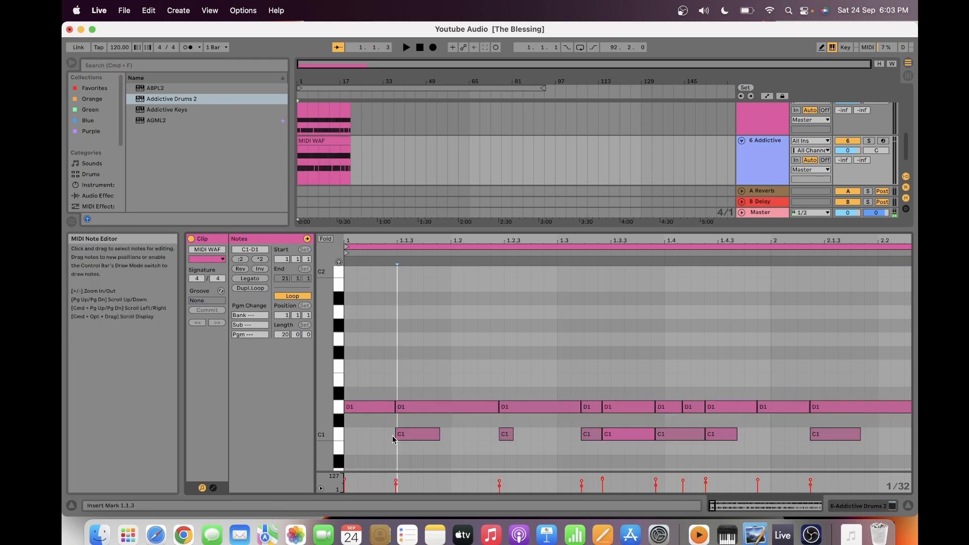
click(408, 296)
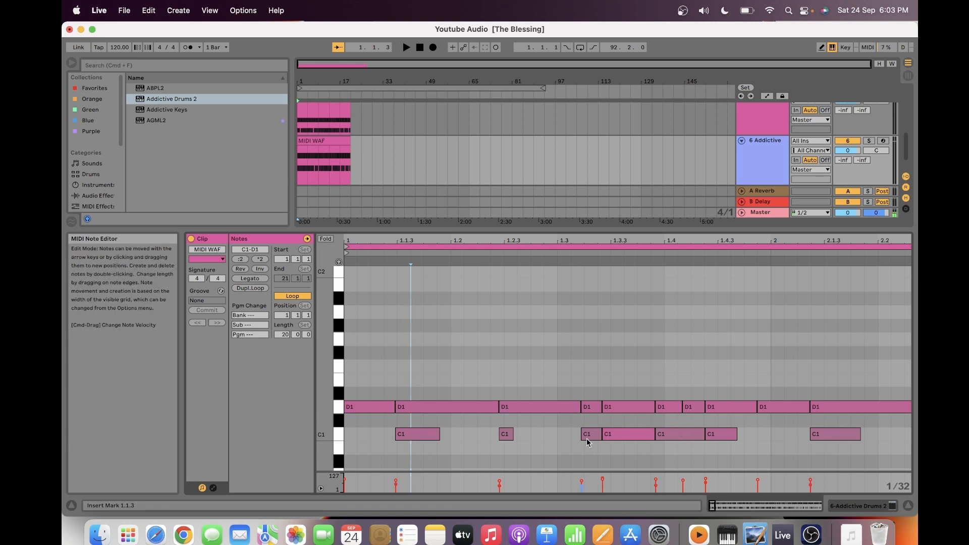
click(625, 440)
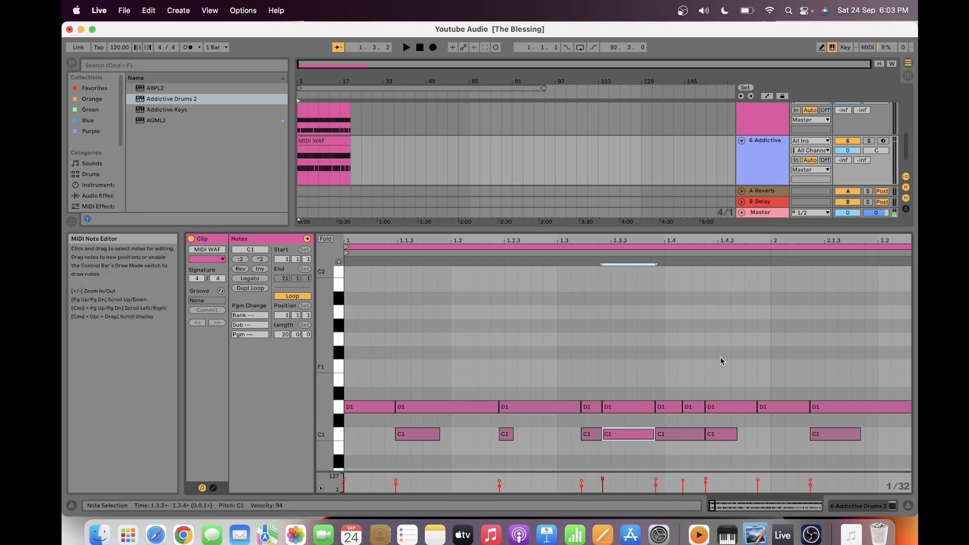
drag(698, 238, 699, 187)
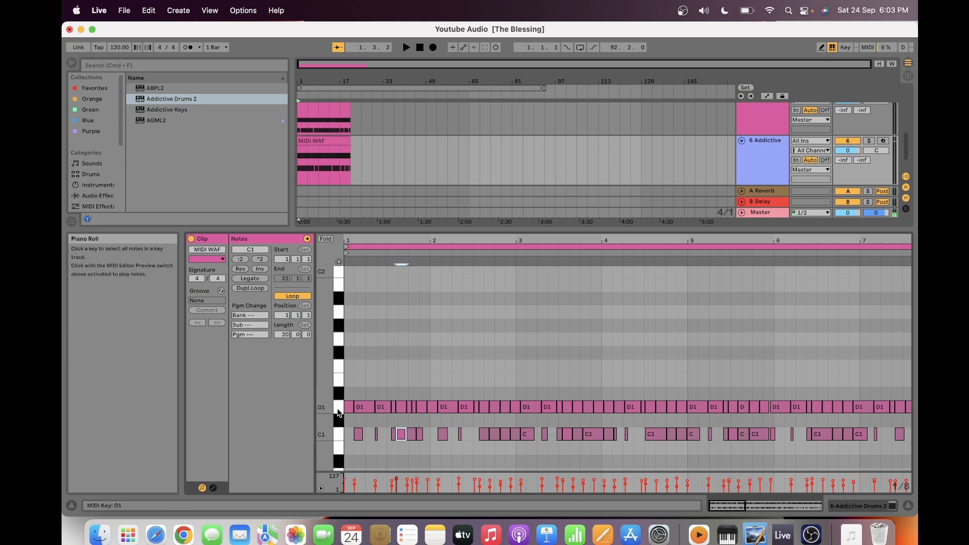
- Open the Addictive Drums 2 plug-in on track 6 and bring up its Map Window
click(771, 165)
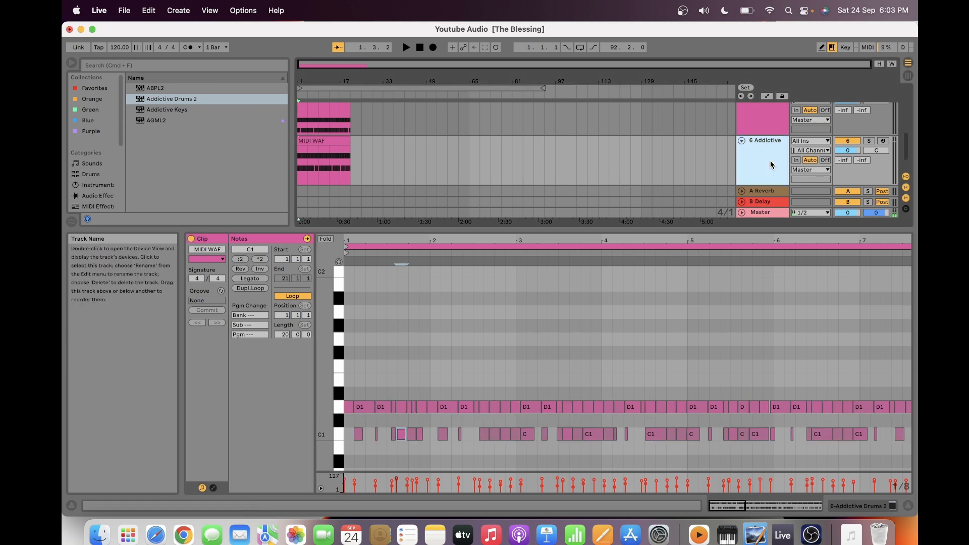
double_click(770, 161)
click(770, 158)
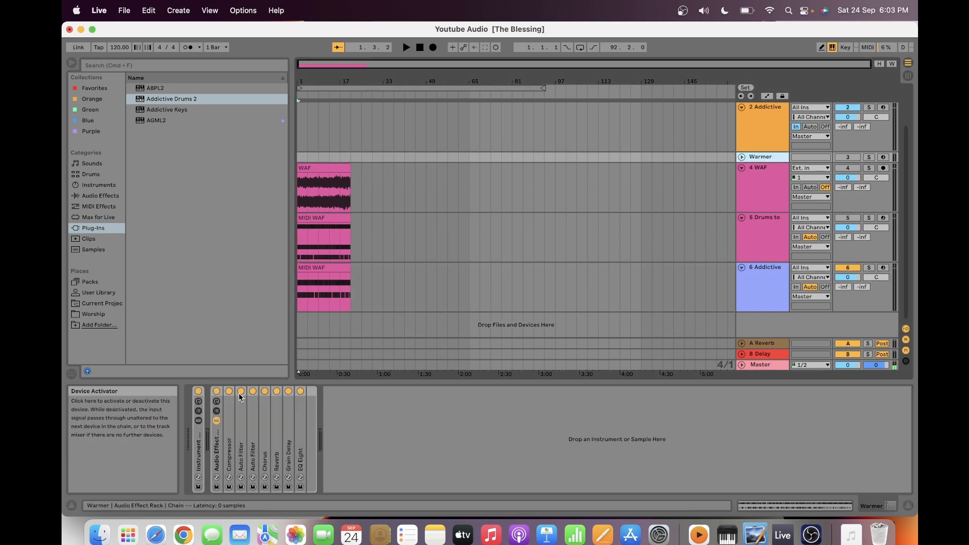
click(752, 296)
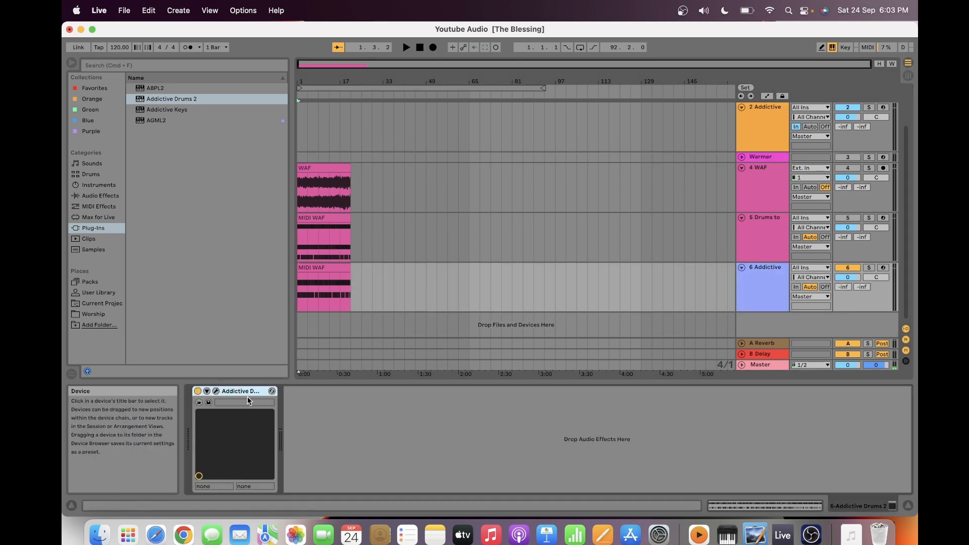
click(216, 392)
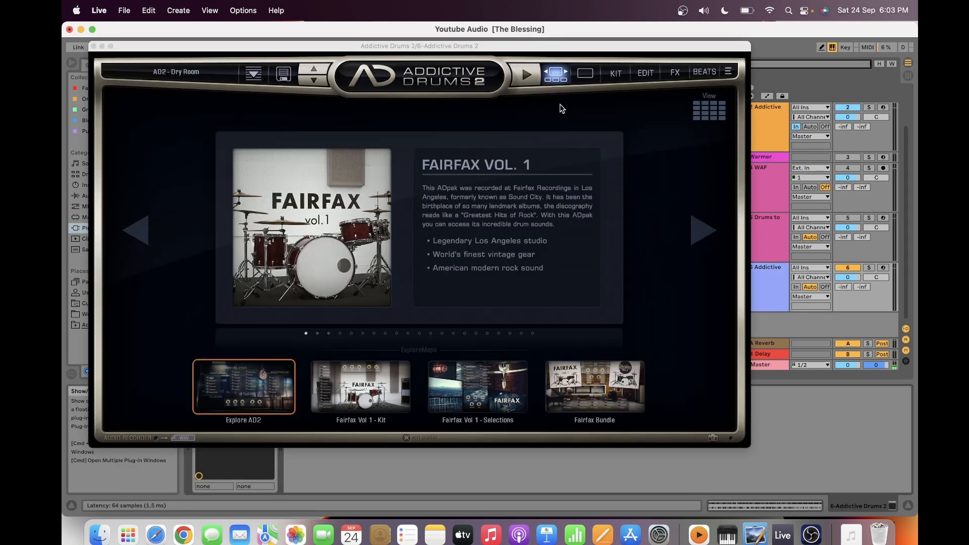
click(729, 76)
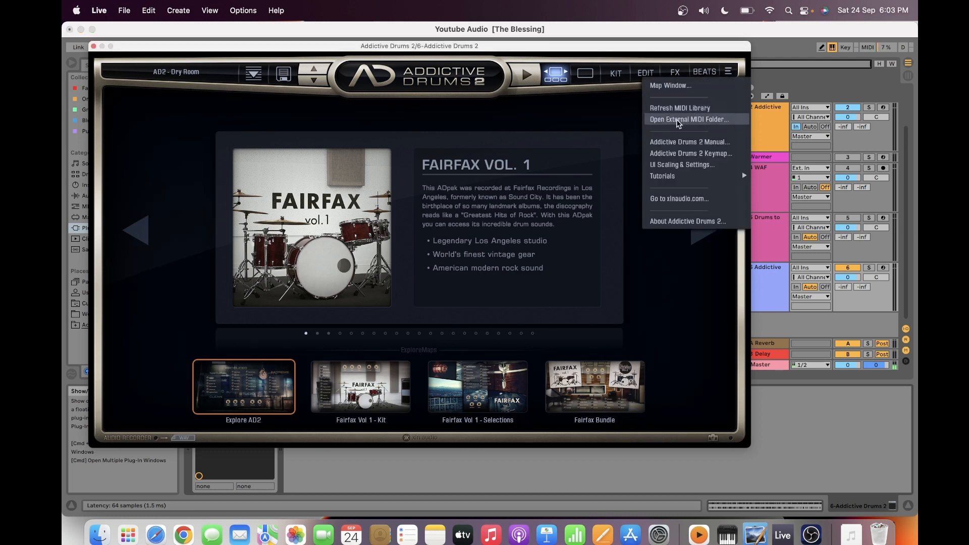
click(673, 91)
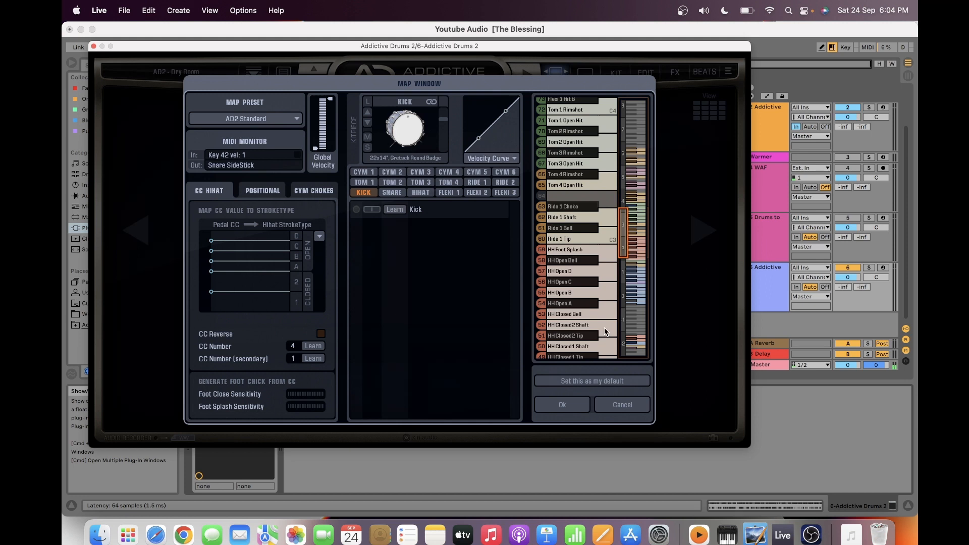
- Examine the key assignments for the kick, snare and hi-hat sounds, and close the map and the plug-in without changes
click(625, 283)
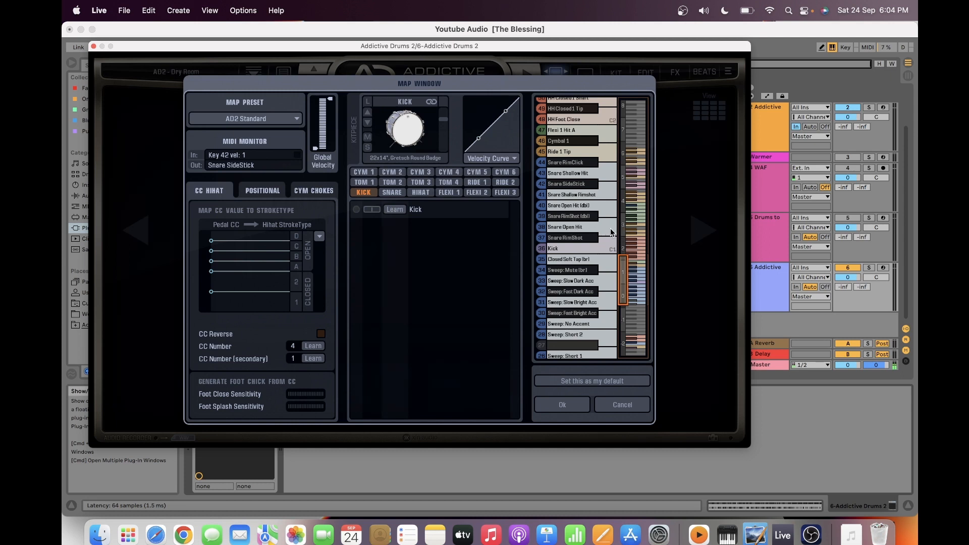
click(605, 402)
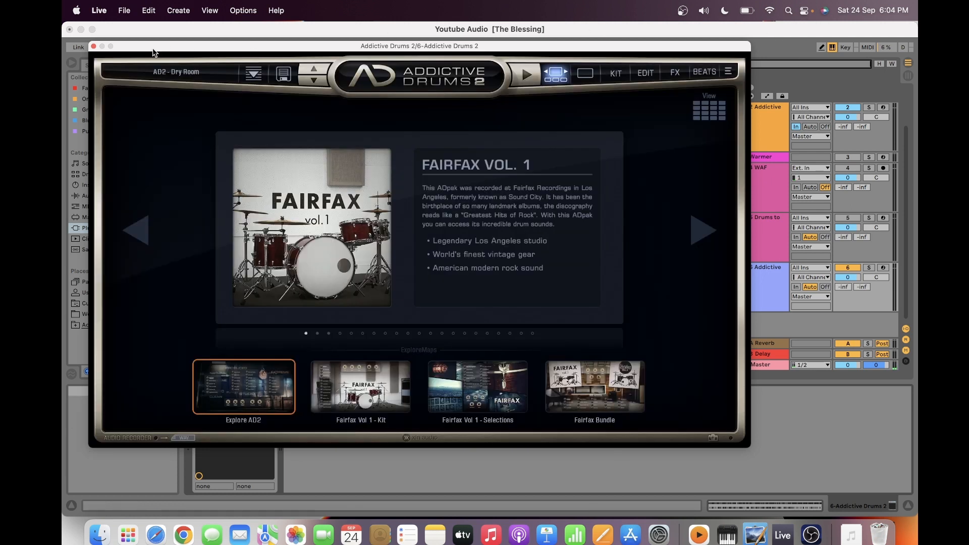
click(94, 47)
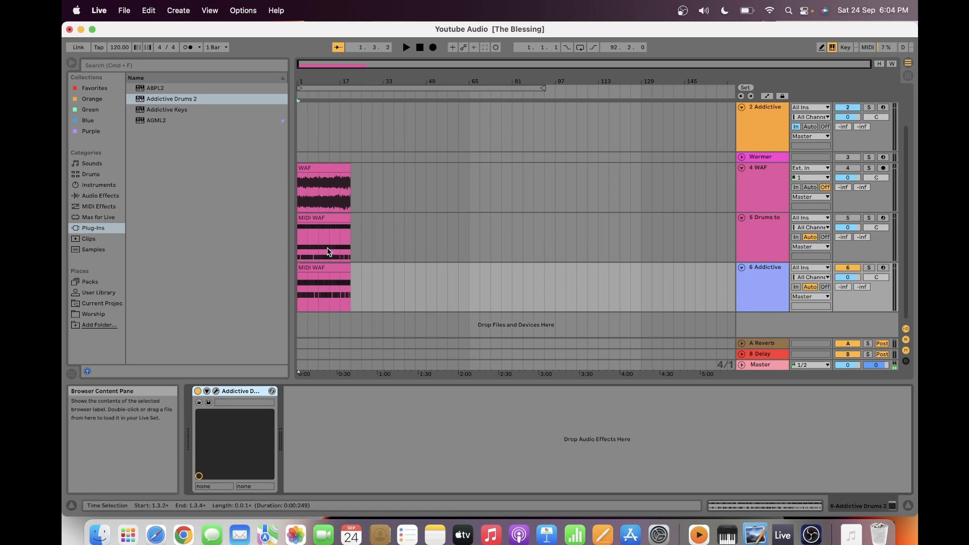
- Audition the Addictive Drums track's clip from 1.1.1 for about three bars and stop playback
click(300, 283)
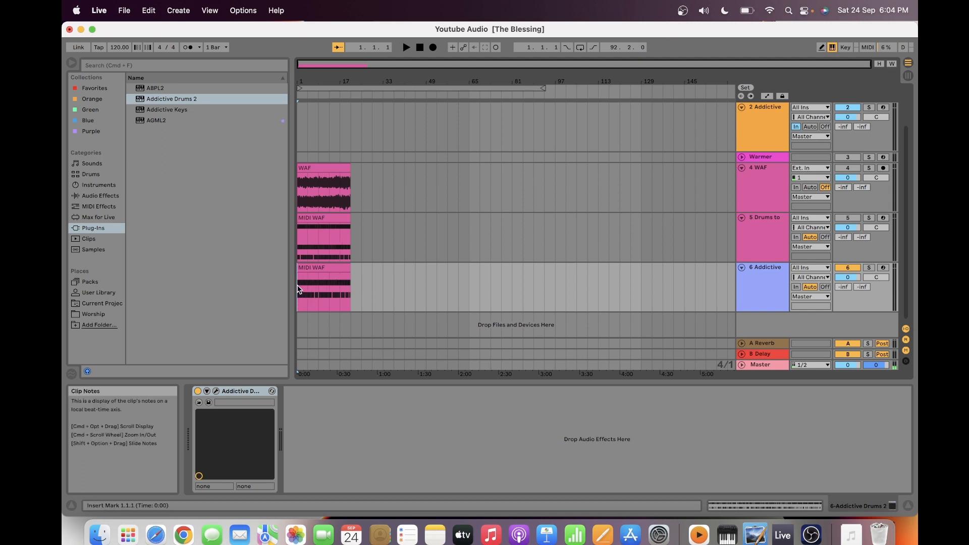
click(406, 46)
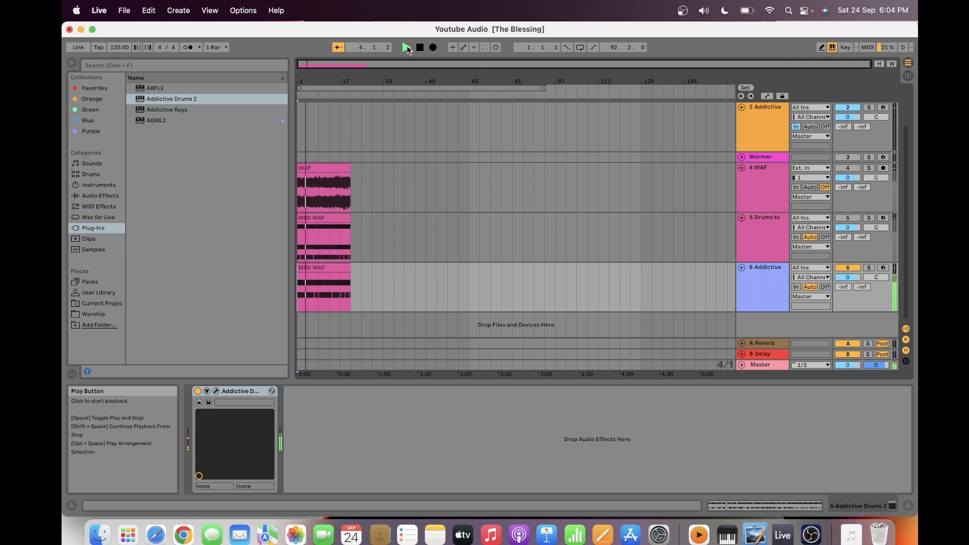
click(421, 50)
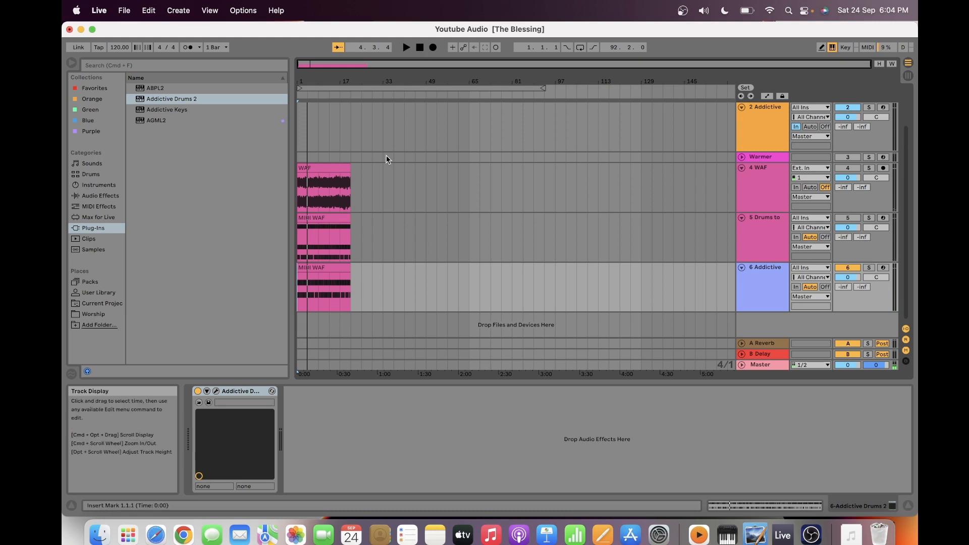
- Adjust the velocities of all C1 notes in the Addictive Drums track's MIDI WAF clip to a 52–119 range and audition the clip
double_click(327, 268)
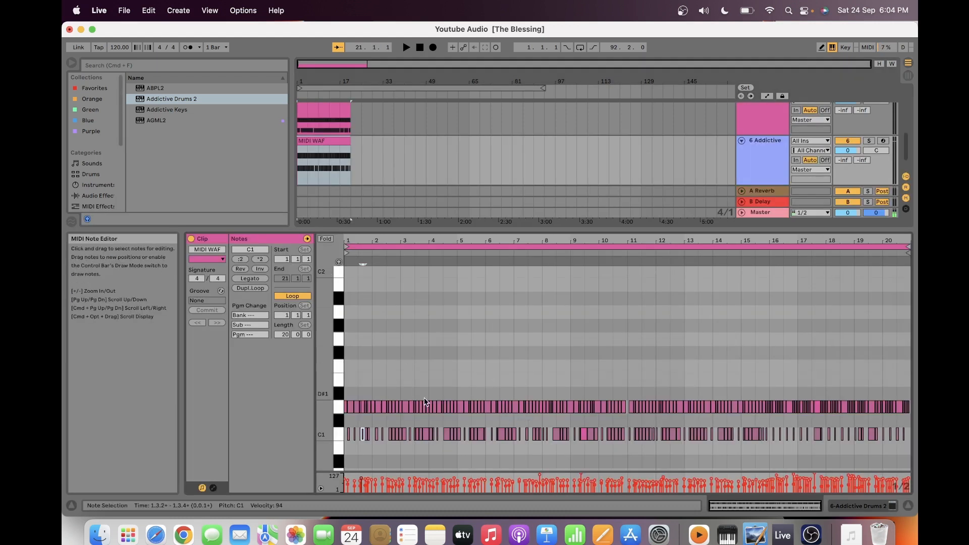
click(362, 436)
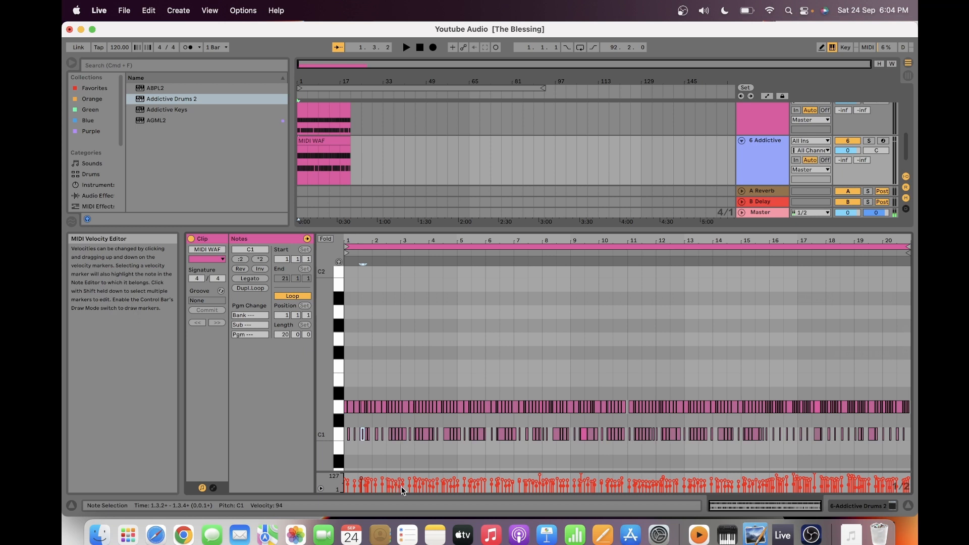
click(410, 437)
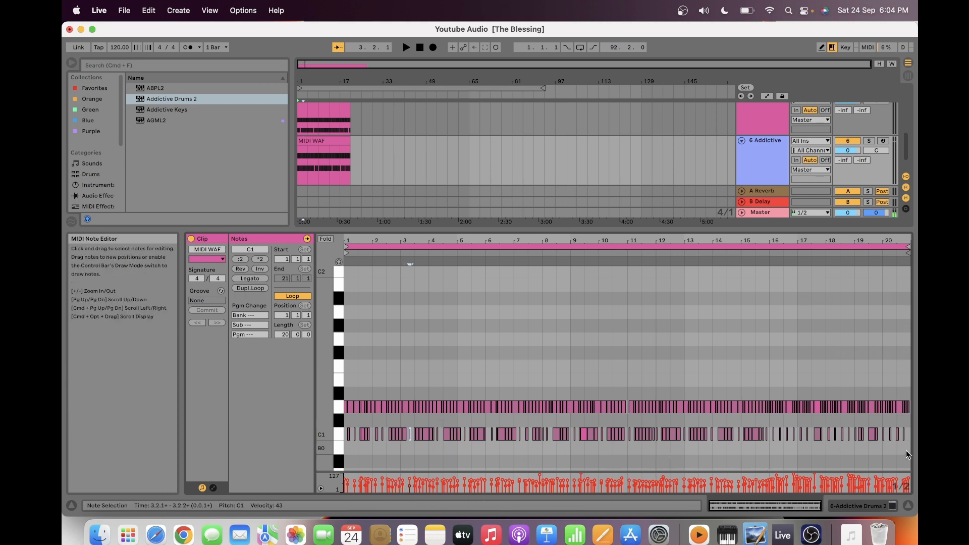
drag(909, 451, 337, 433)
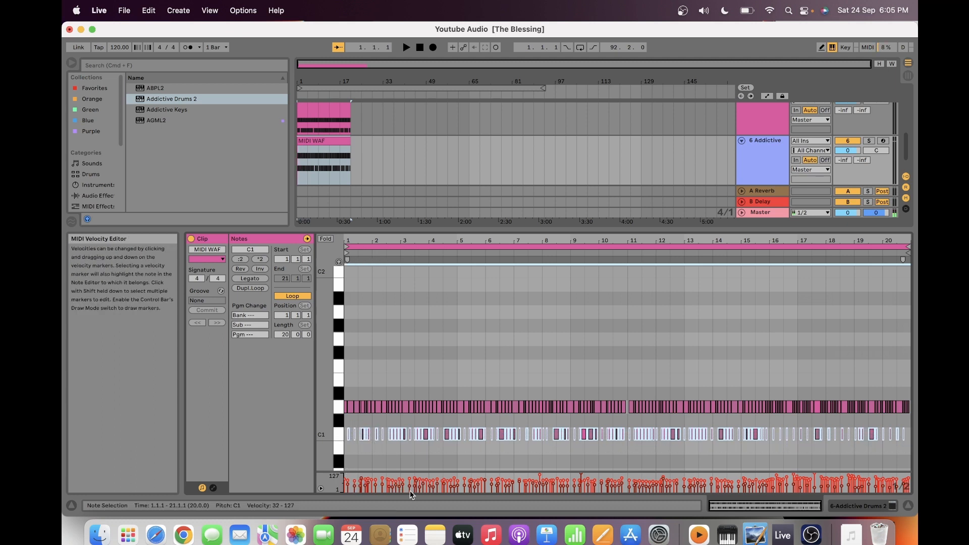
key(super+a)
click(465, 491)
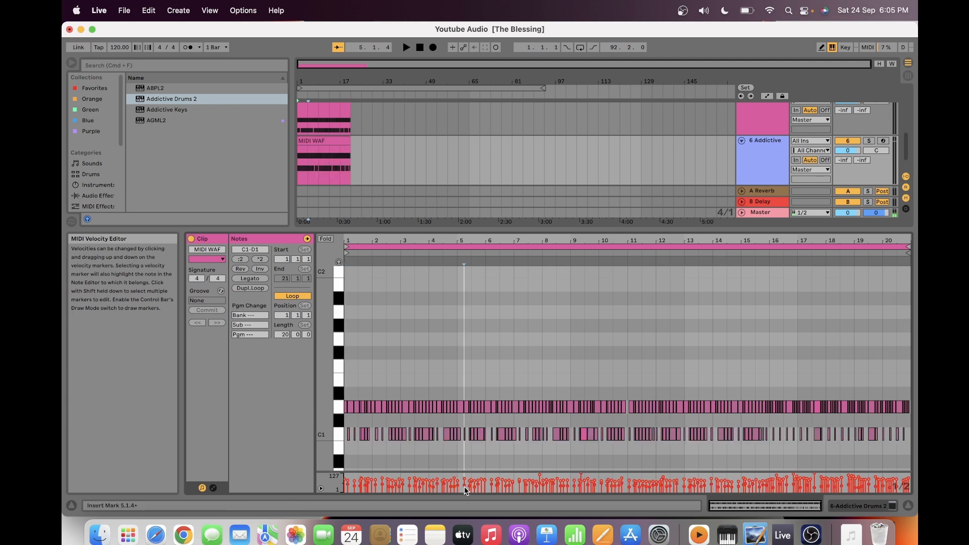
click(347, 424)
drag(346, 423, 907, 442)
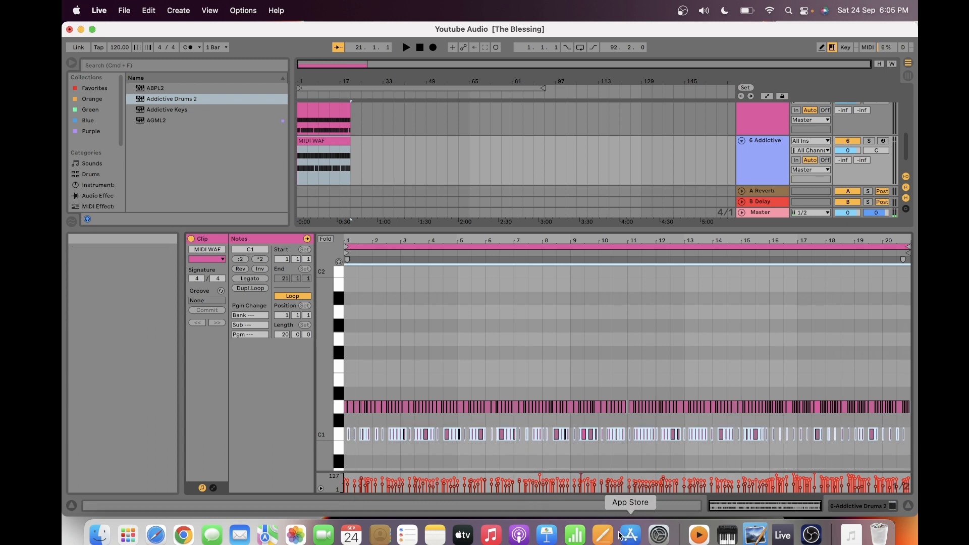
drag(574, 487, 574, 483)
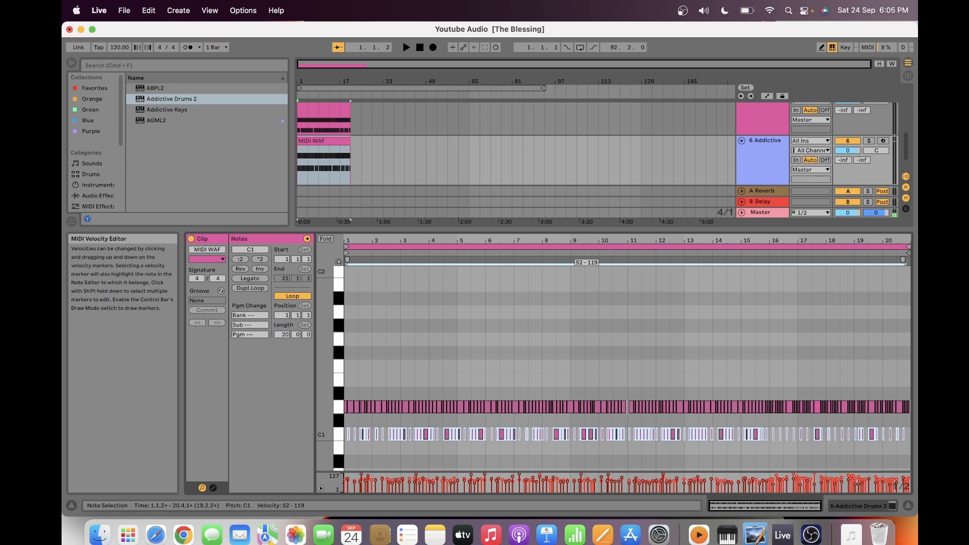
drag(574, 484, 574, 484)
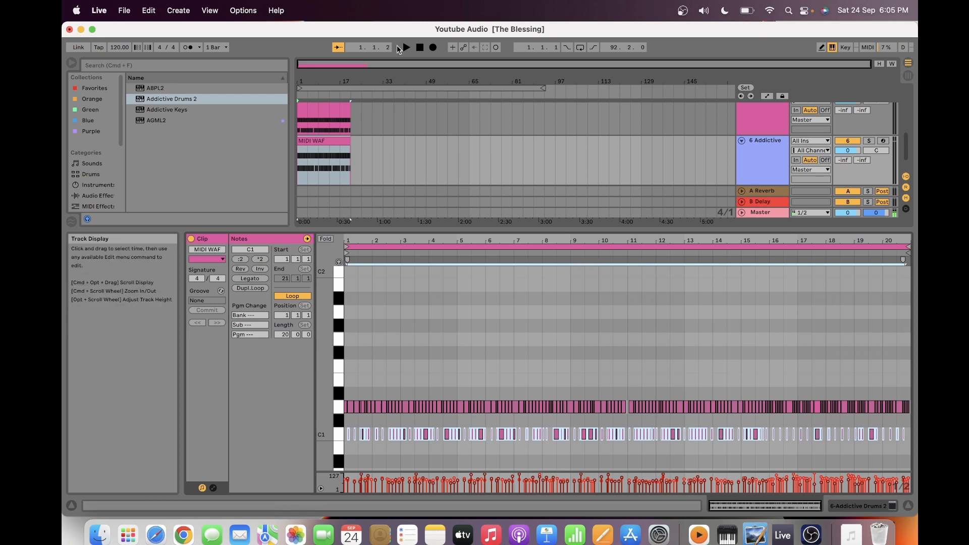
click(406, 47)
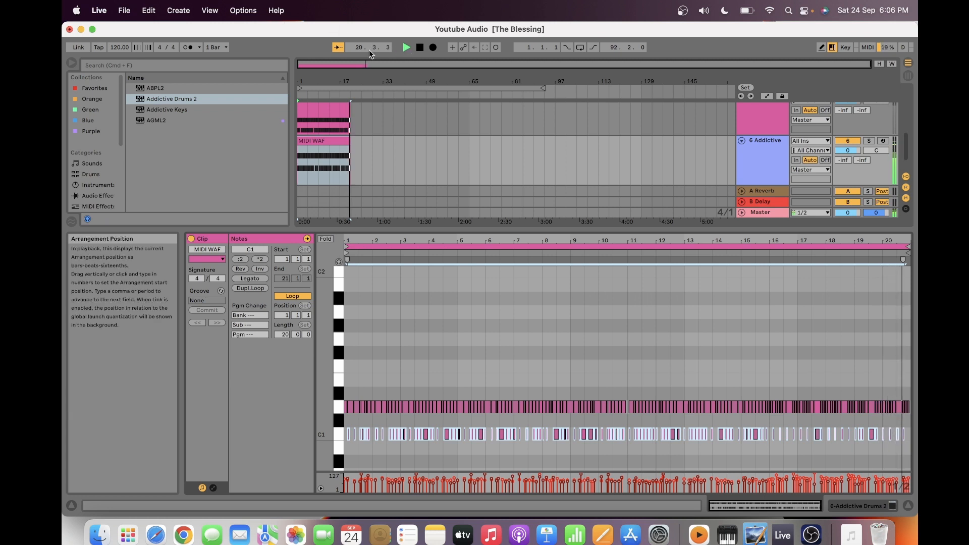
click(420, 47)
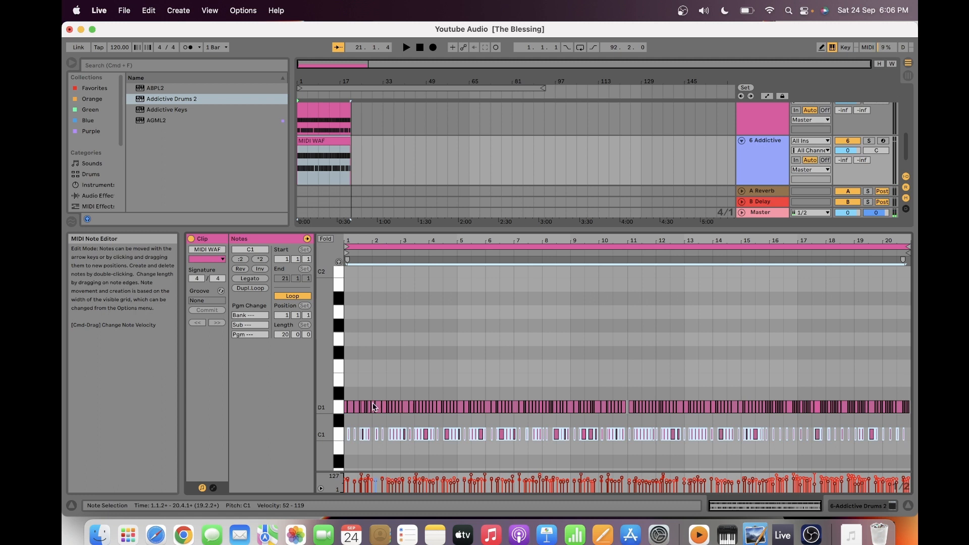
- Adjust the velocities of all D1 notes in the clip to a 65–119 range and audition the opening bars
click(345, 394)
drag(346, 394, 911, 417)
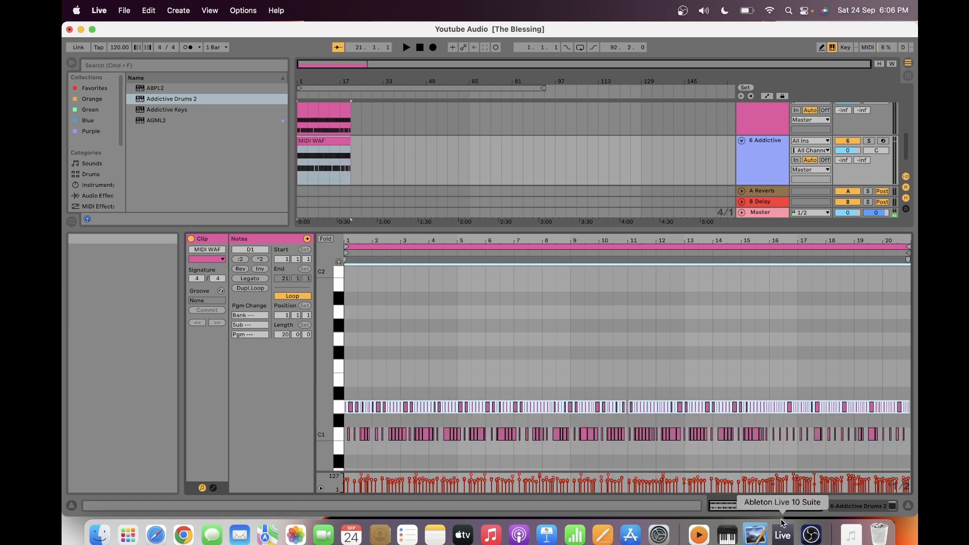
drag(795, 477, 795, 481)
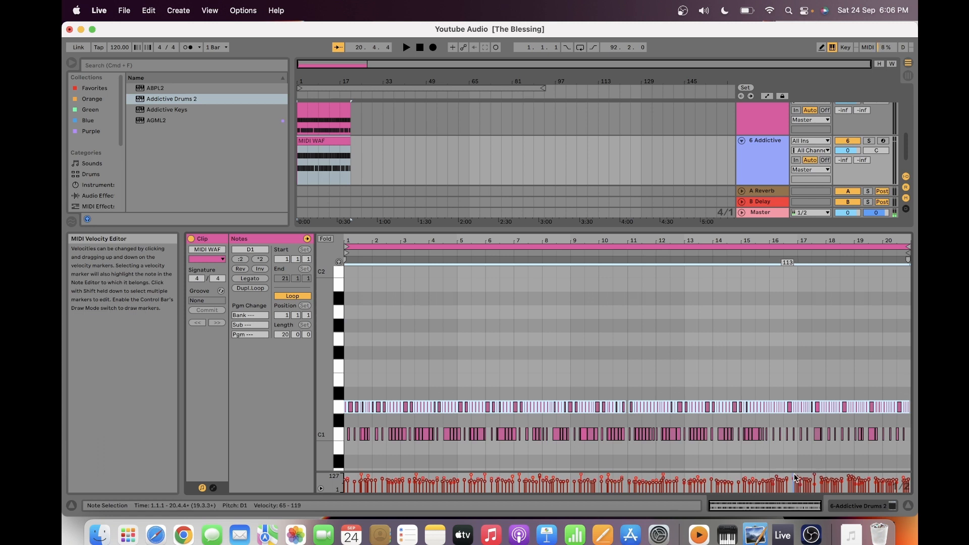
click(407, 48)
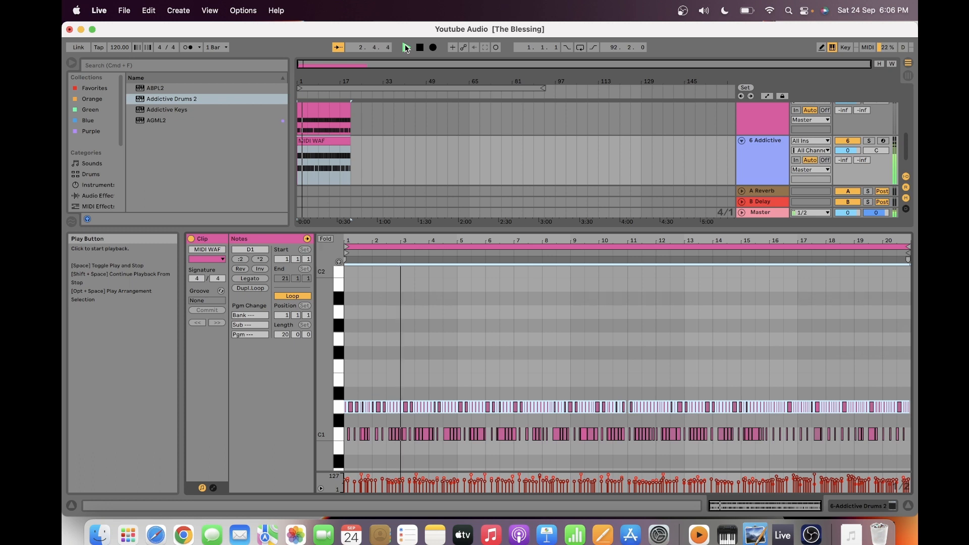
click(421, 48)
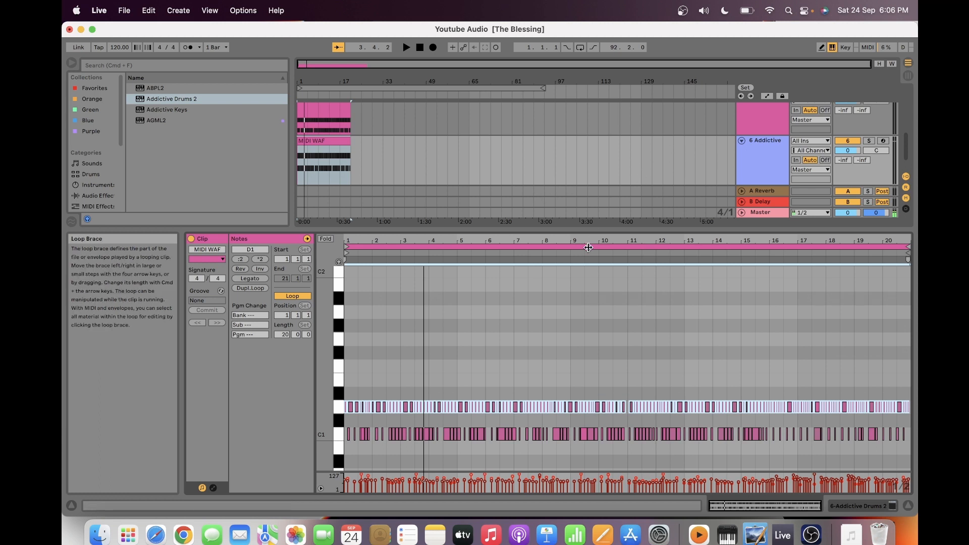
- Open the Addictive Drums 2 plug-in on track 6 and show its Beats library
double_click(764, 169)
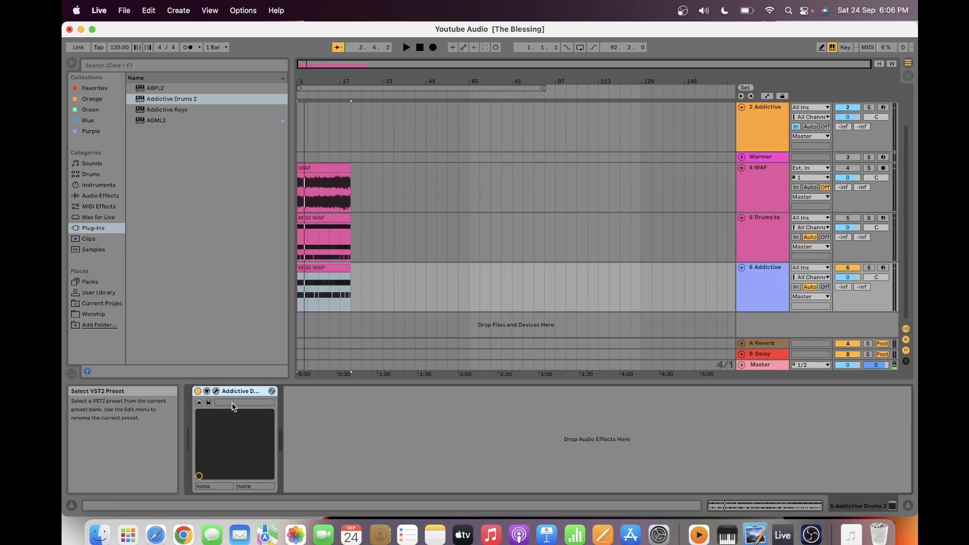
click(217, 392)
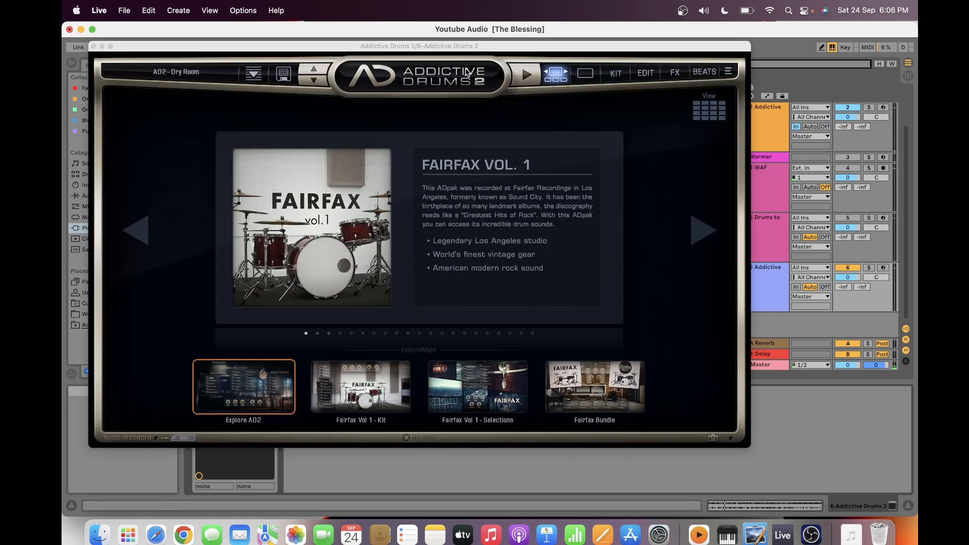
click(702, 72)
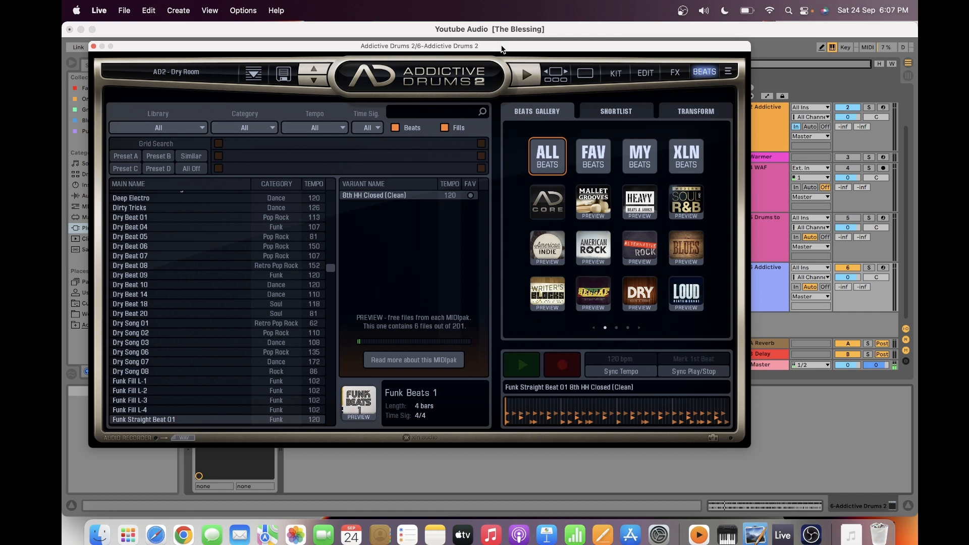
- Try placing the Build-up variant of Deep Electro at bar 29 of the Addictive Drums track with its tempo data imported, and delete the clip
drag(503, 49, 717, 221)
click(371, 376)
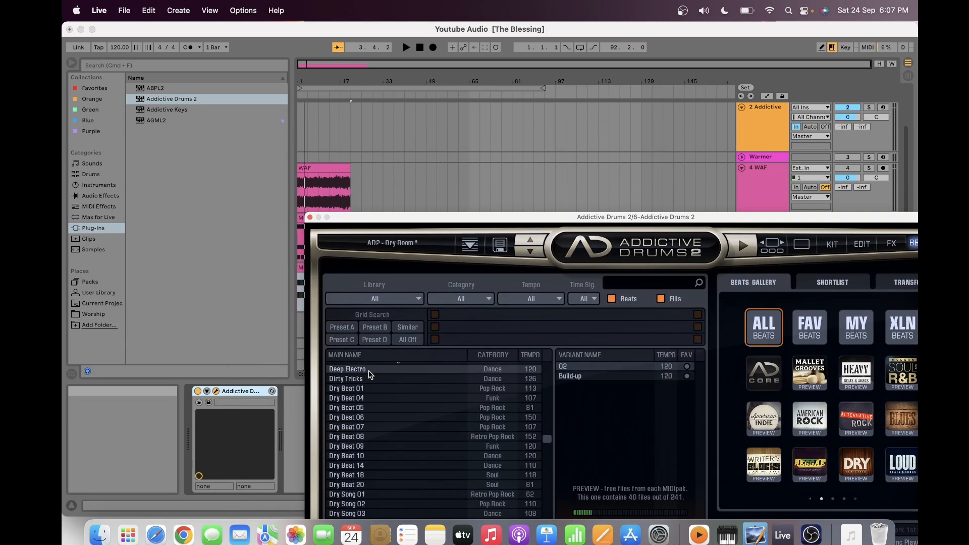
click(608, 379)
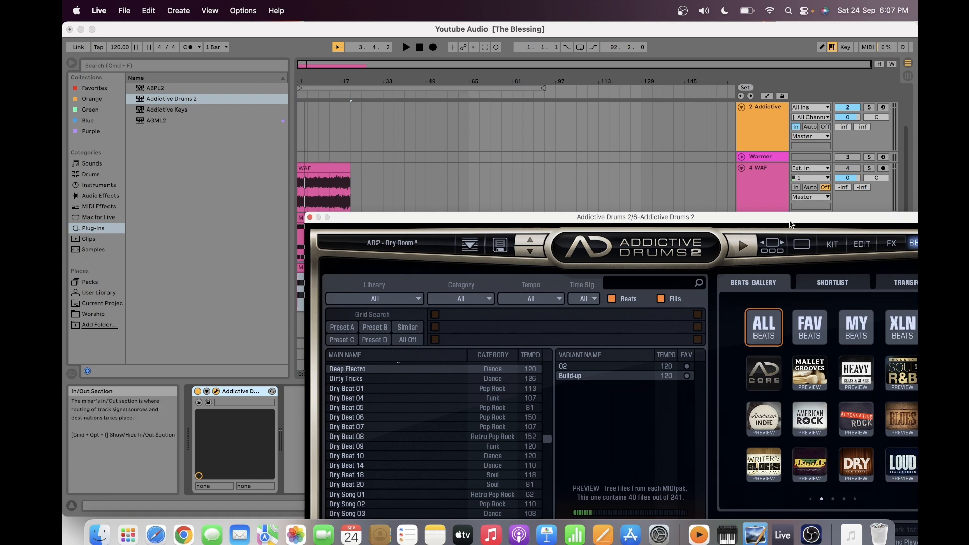
drag(791, 219, 873, 348)
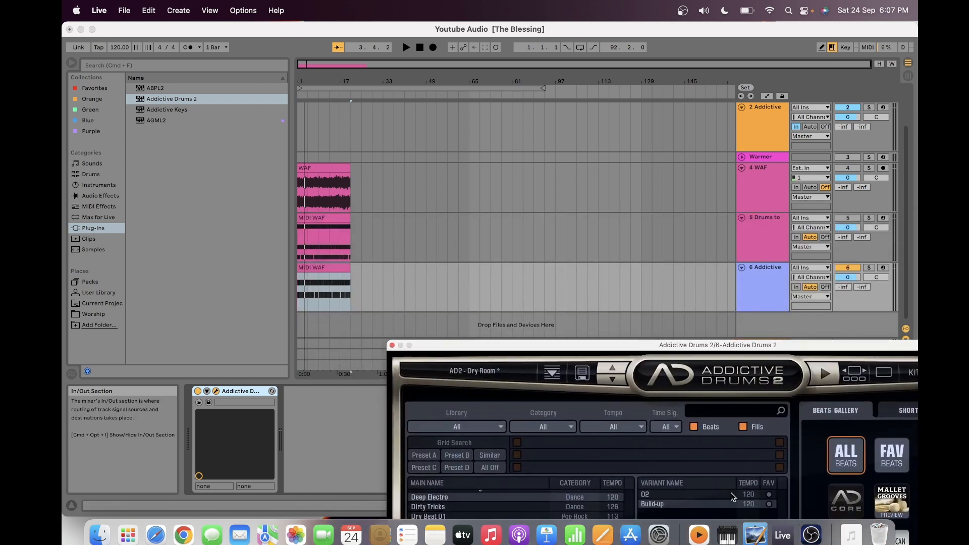
drag(678, 506, 371, 295)
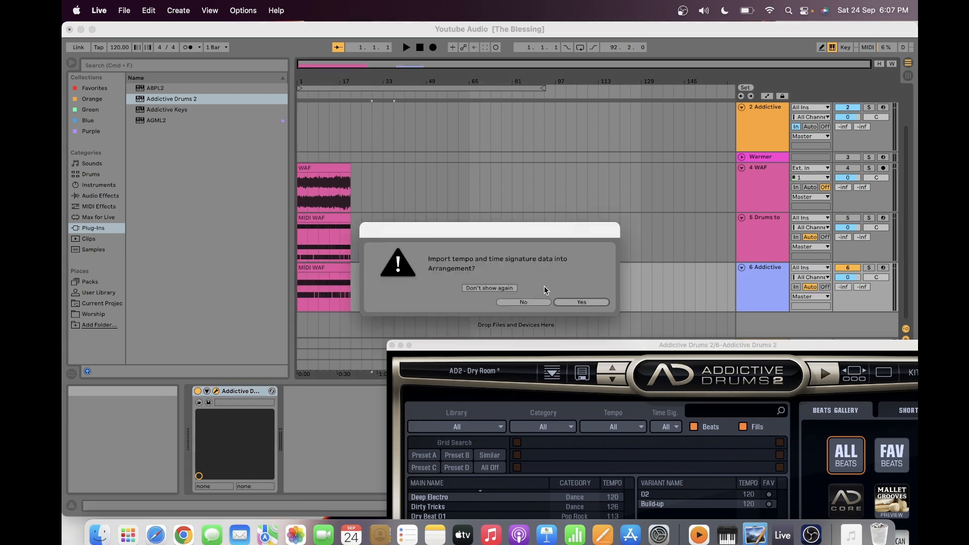
click(577, 303)
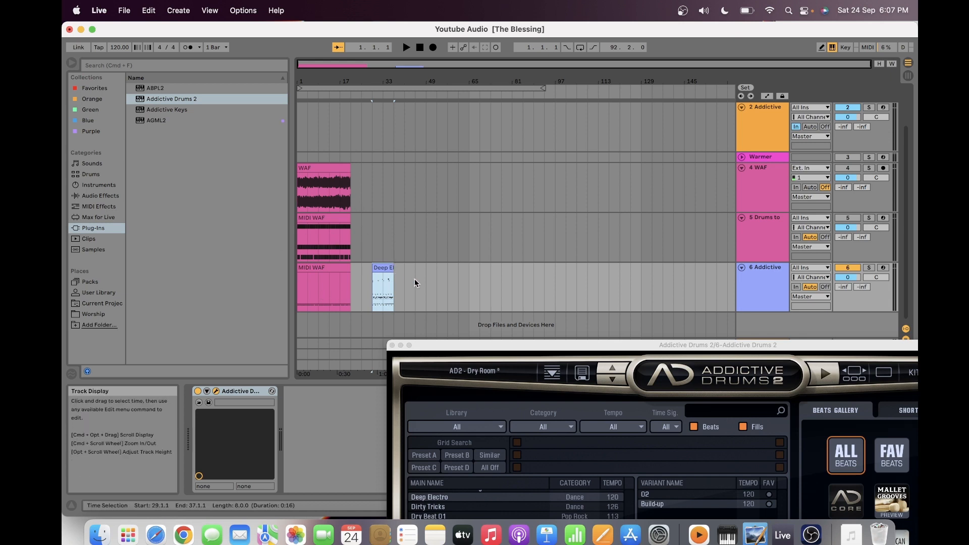
drag(414, 279, 363, 292)
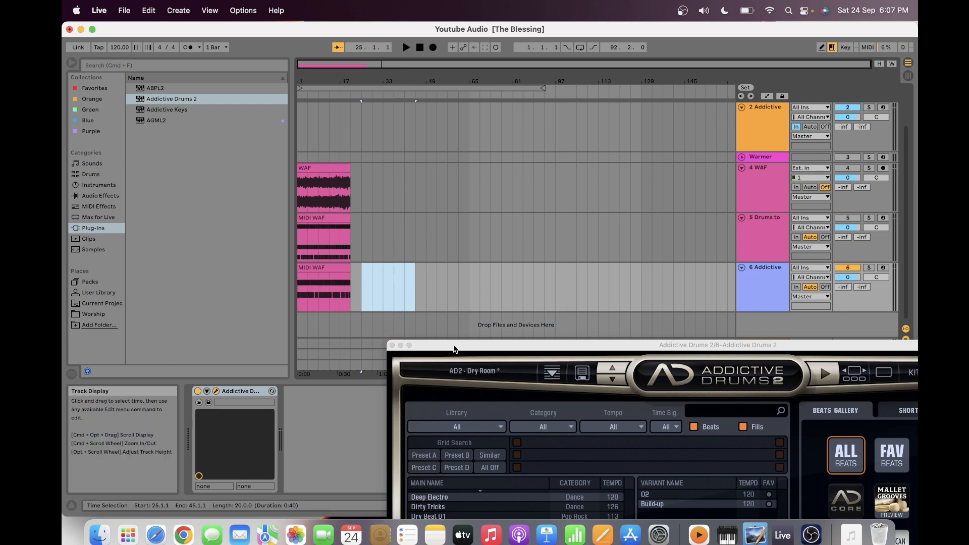
- Close the Addictive Drums 2 plug-in window and place the insert marker at bar 21, the end of track 6's MIDI WAF clip
drag(453, 348, 286, 83)
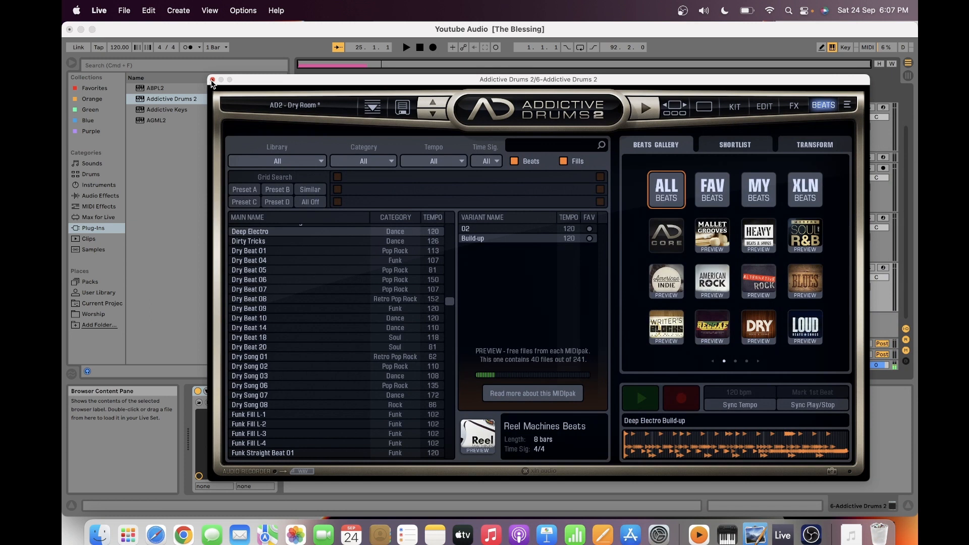
click(212, 80)
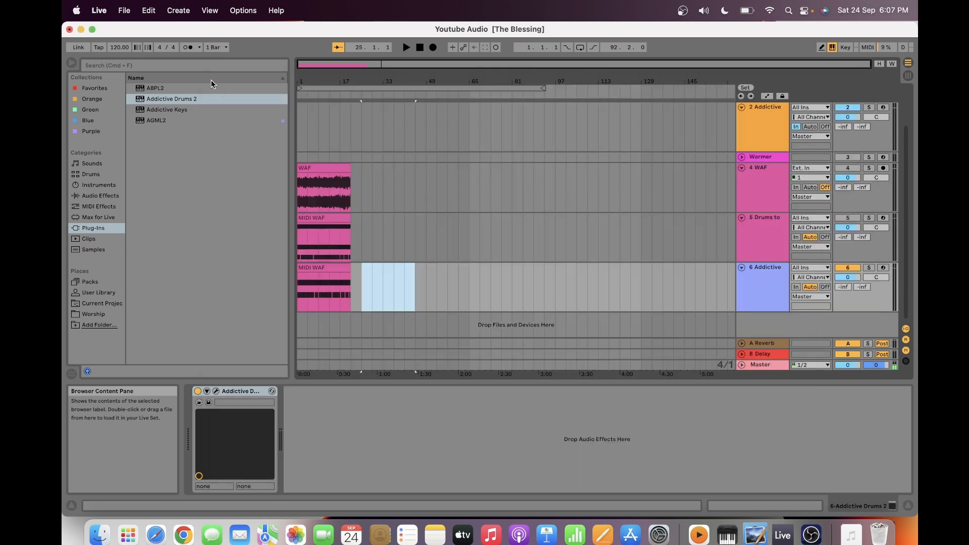
click(356, 303)
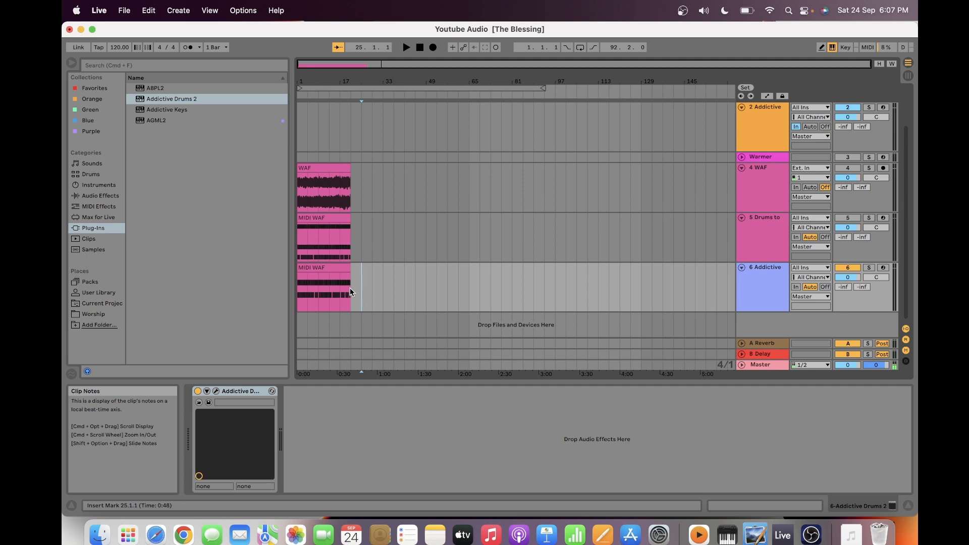
click(351, 291)
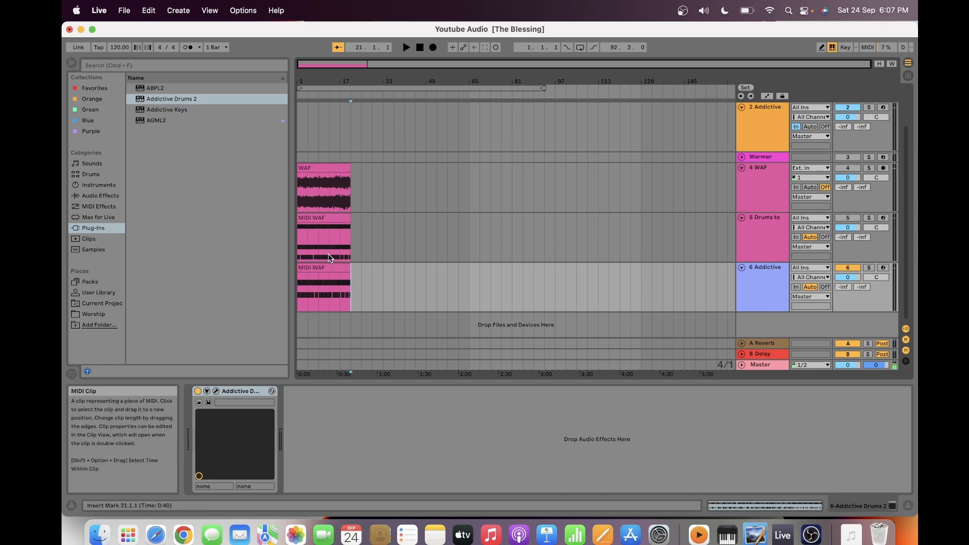
- Review the Harmony, Melody and Drums to New MIDI Track conversion options for the WAF audio clip on track 4, without converting it
click(318, 168)
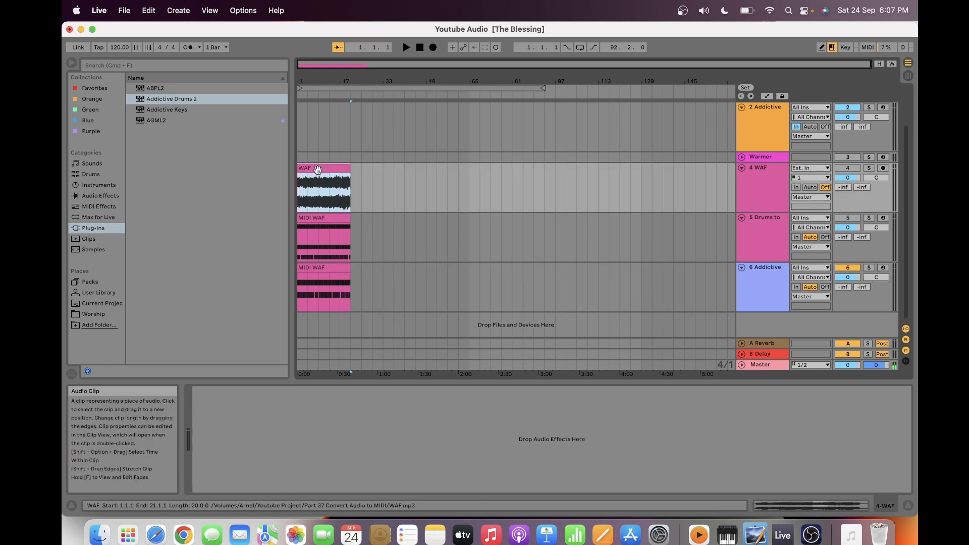
right_click(318, 169)
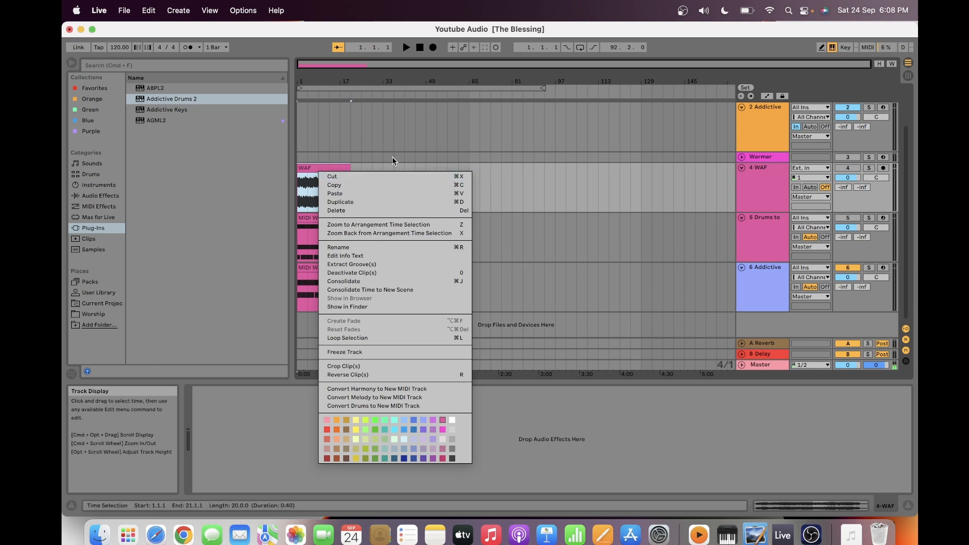
click(529, 246)
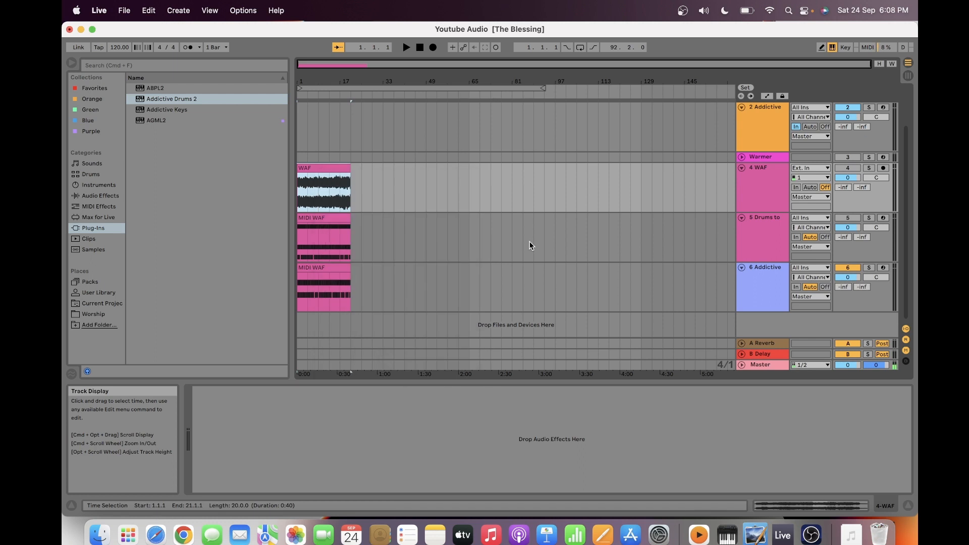